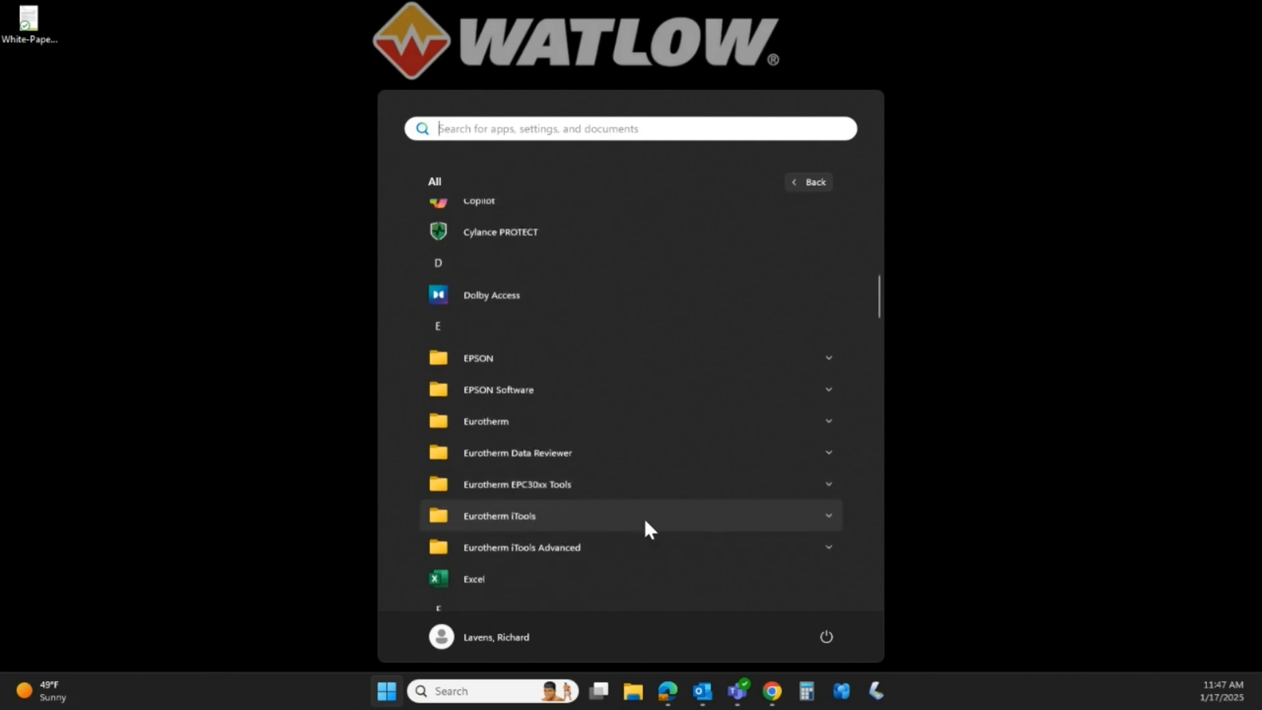
- Launch iTools Engineering Studio from the Eurotherm iTools folder in the Start menu
left_click(613, 449)
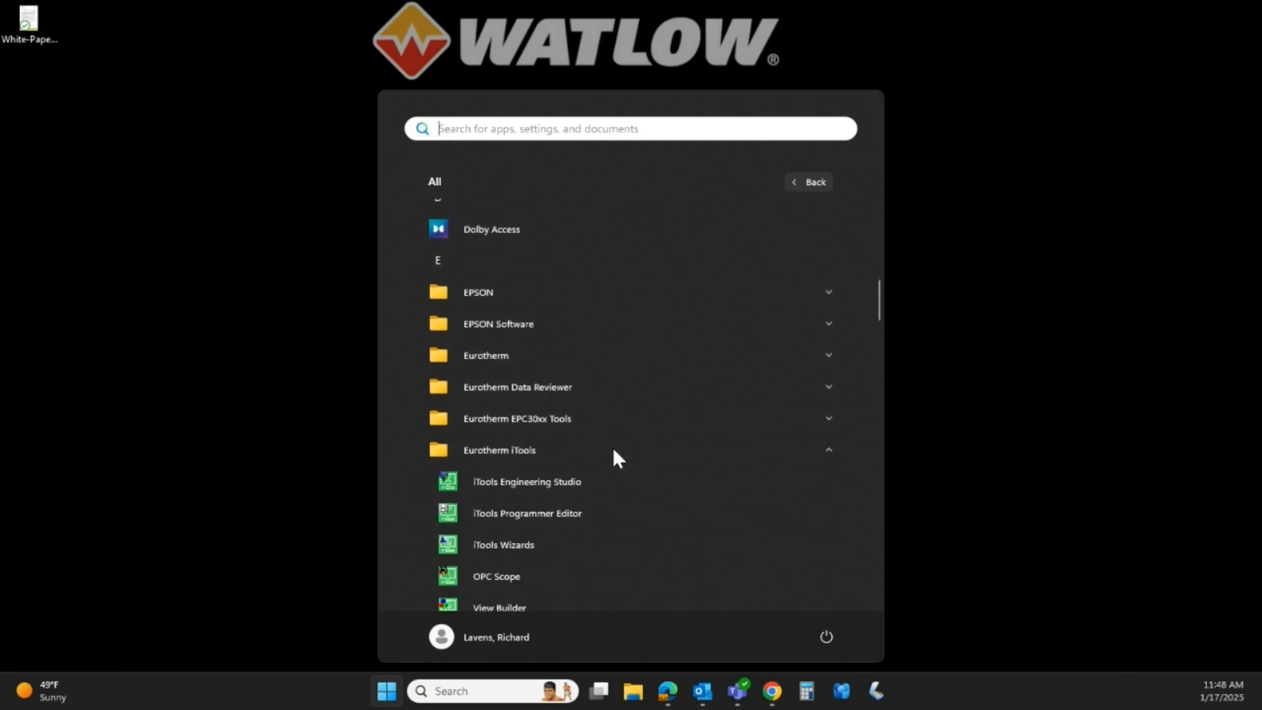
left_click(562, 481)
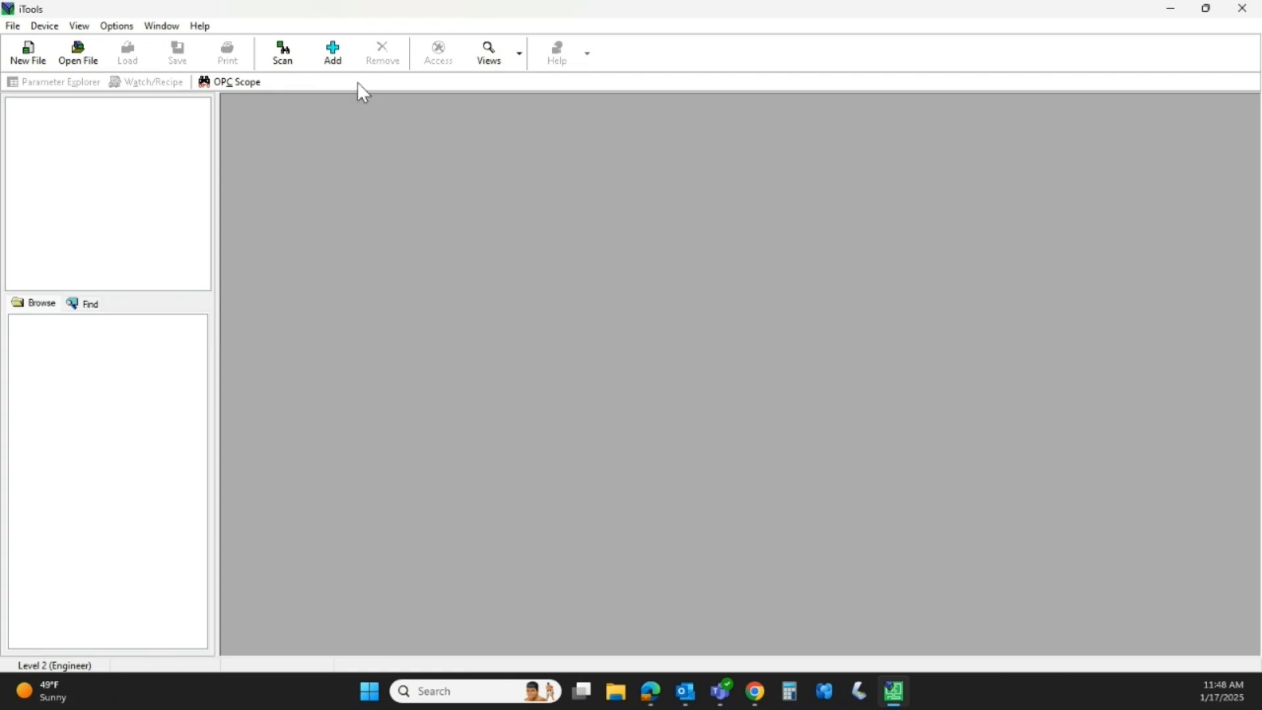
left_click(344, 63)
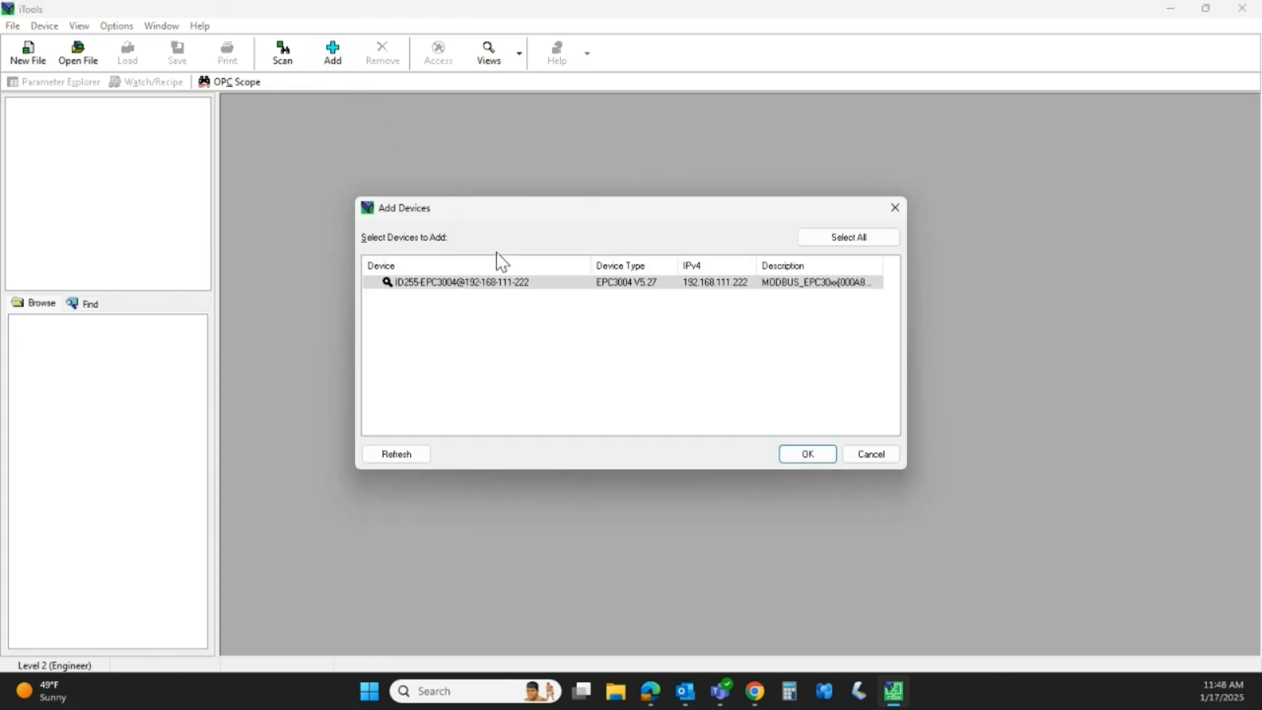
- Add the ID255-EPC3004 controller to the workspace through the Add Devices dialog
left_click(559, 284)
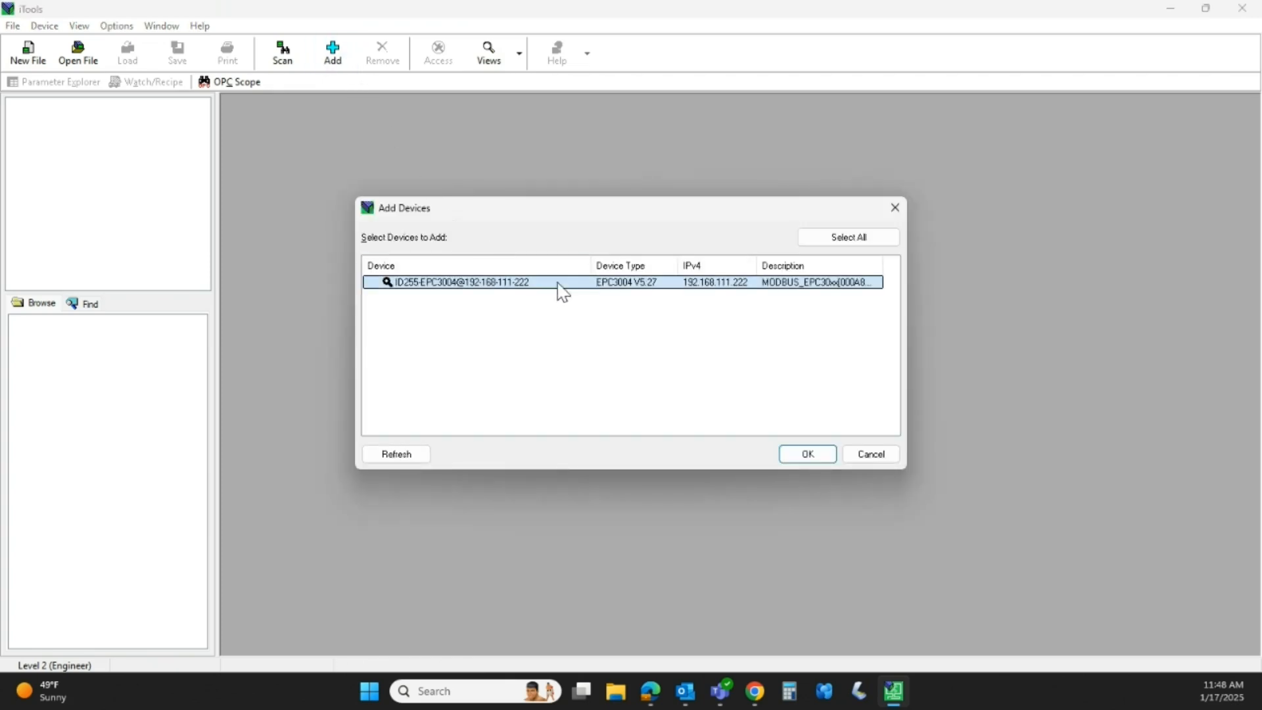
left_click(808, 453)
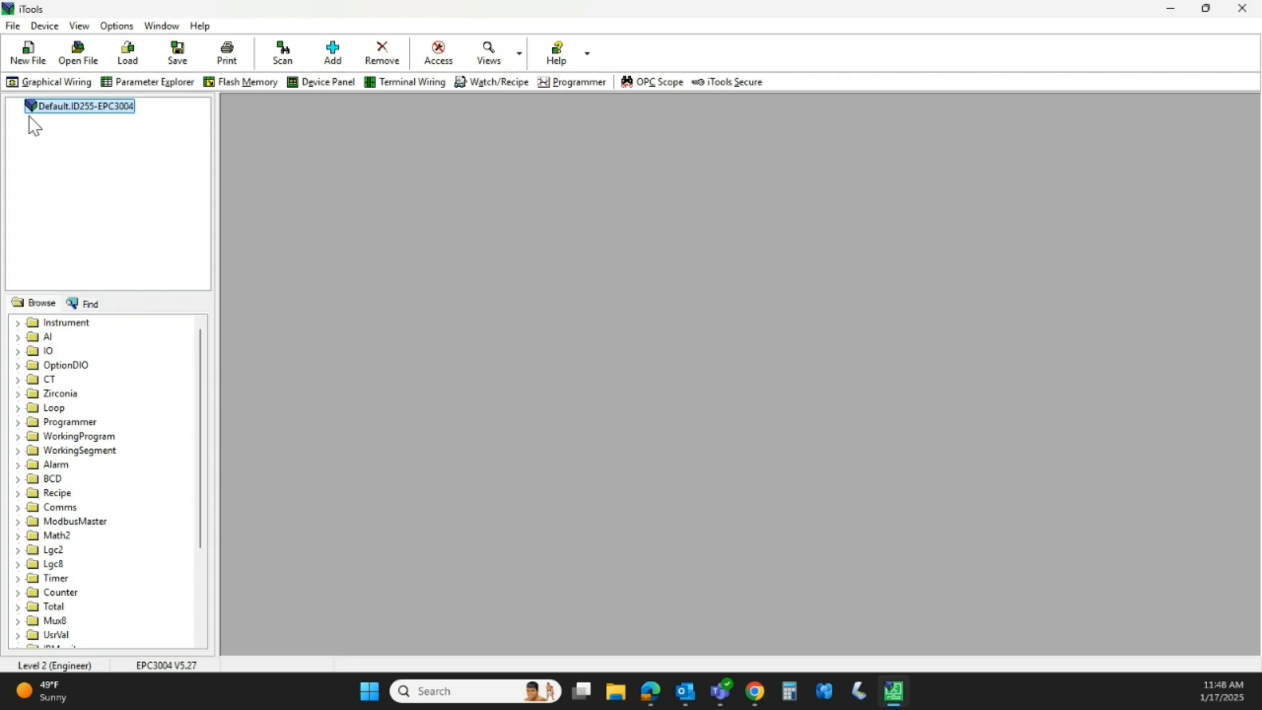
- Open OPC Scope, move its window up and right, and expand the Default server branch
left_click(661, 84)
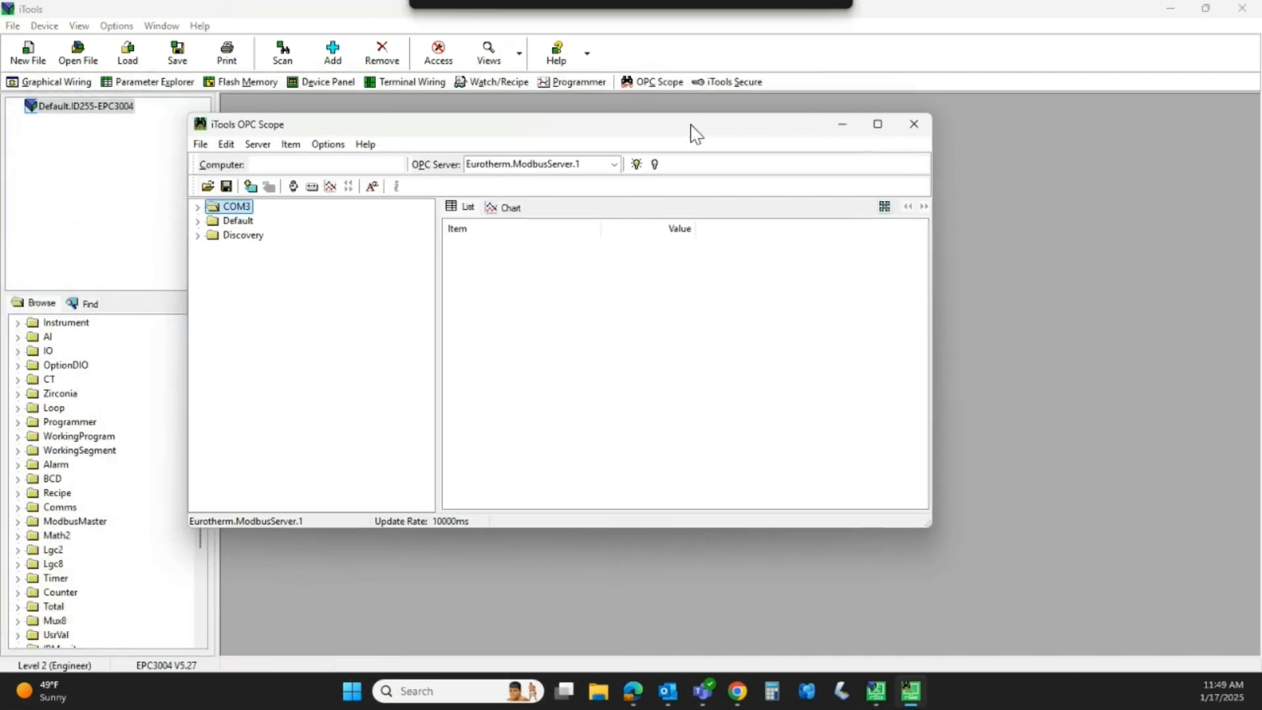
left_click_drag(699, 137, 775, 127)
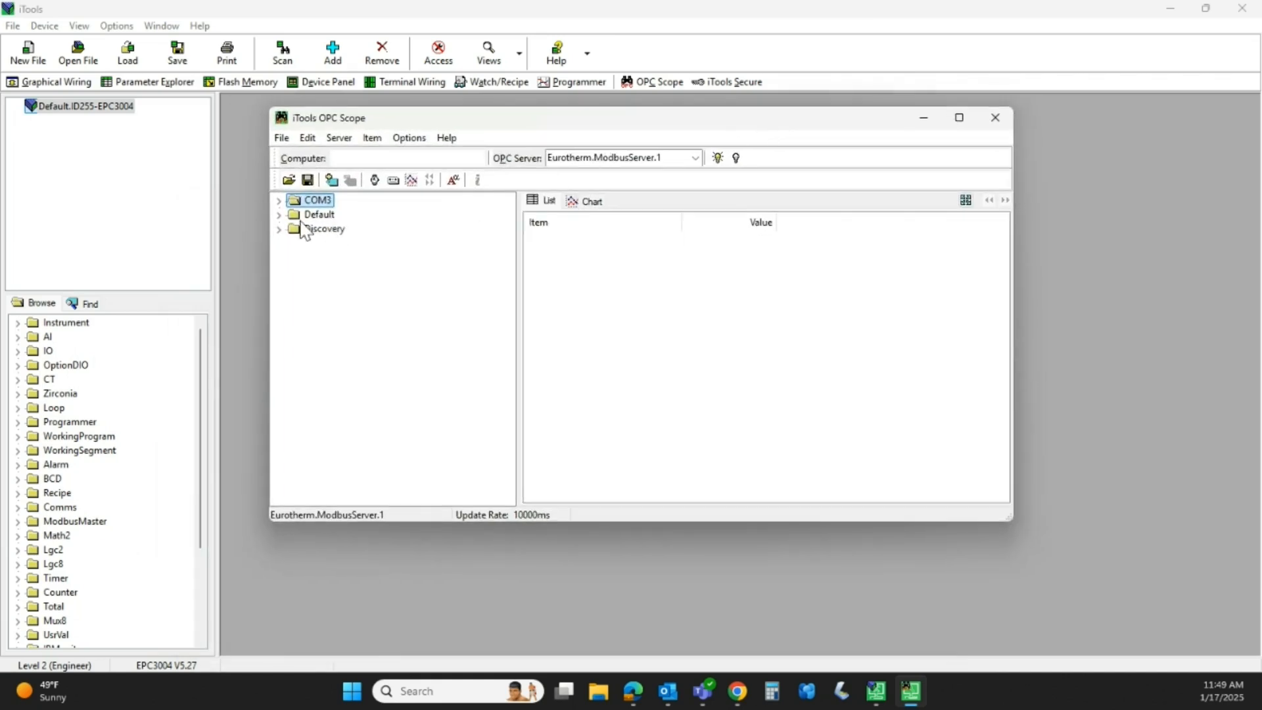
left_click(278, 200)
left_click(278, 200)
left_click(279, 215)
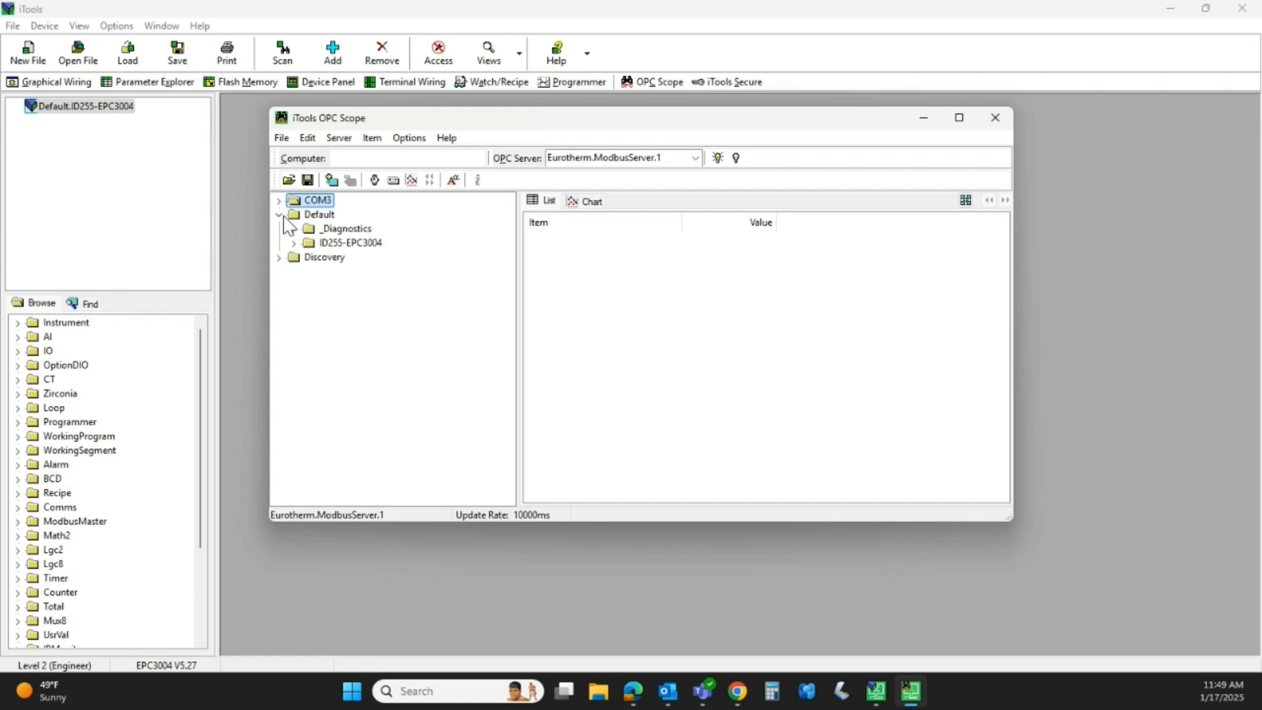
- Expand ID255-EPC3004 down to its Loop > Main parameters in the browse tree
double_click(307, 247)
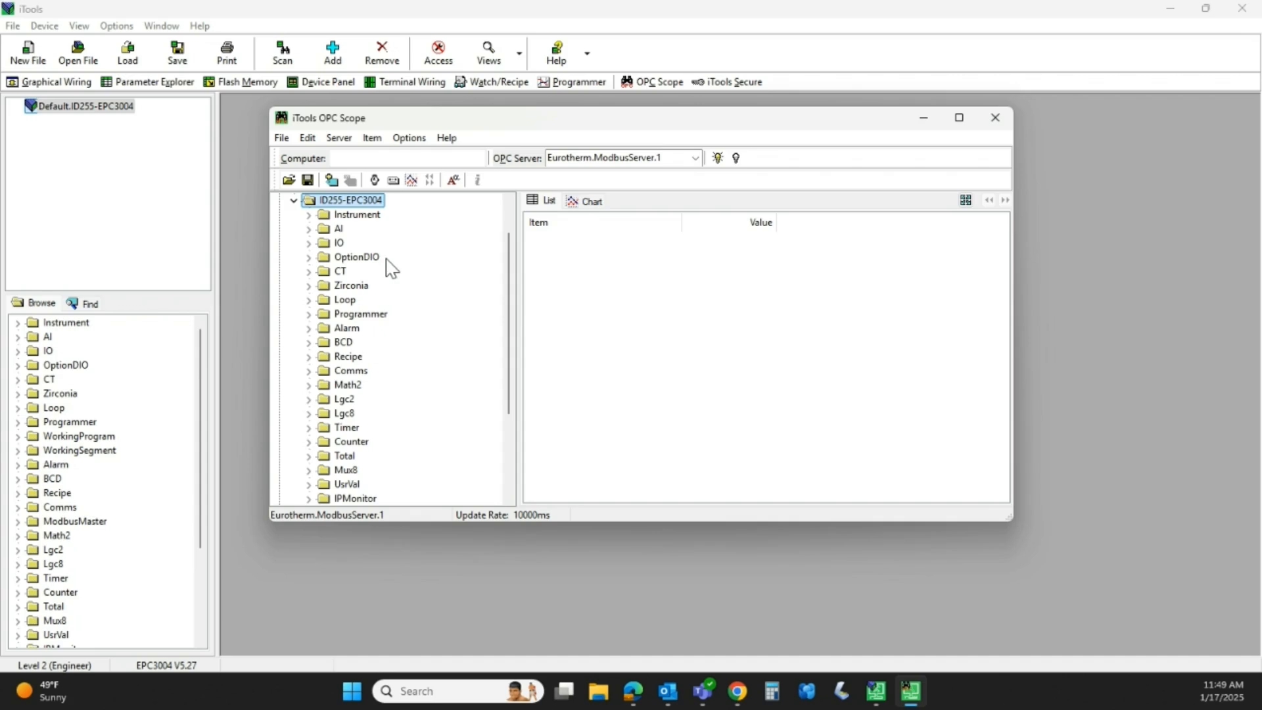
scroll(410, 288, "up", 1)
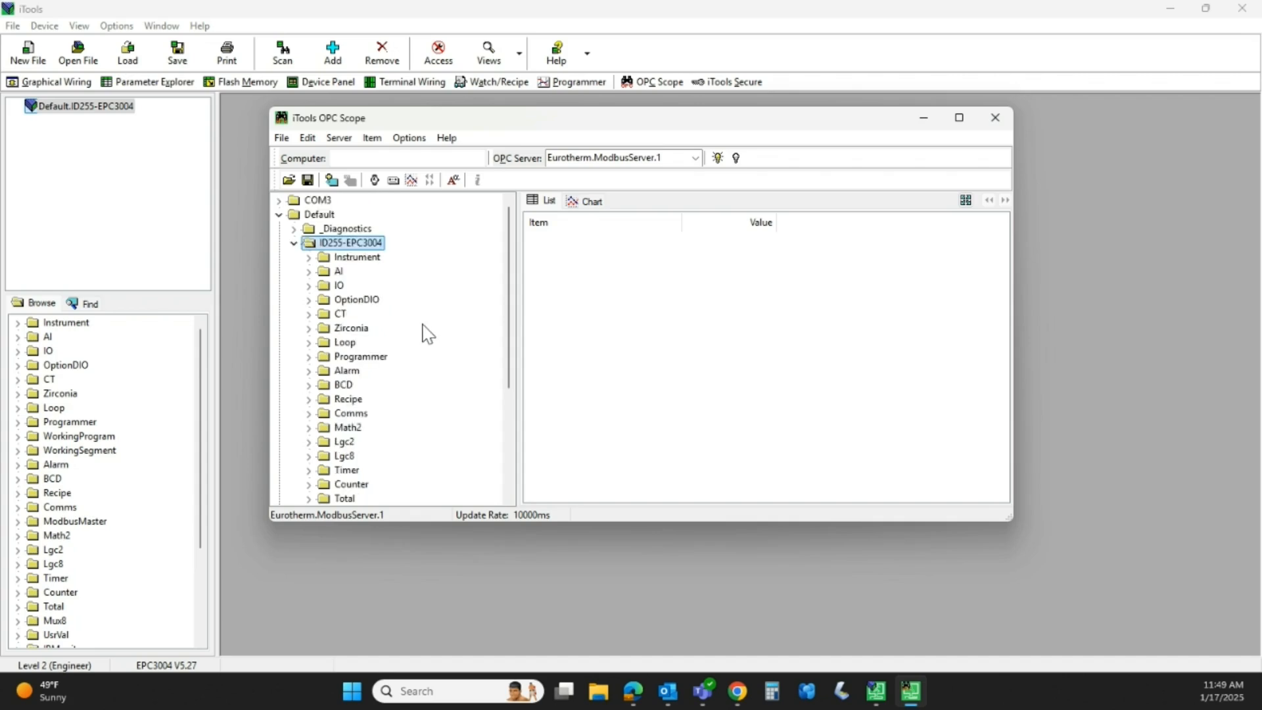
left_click(325, 344)
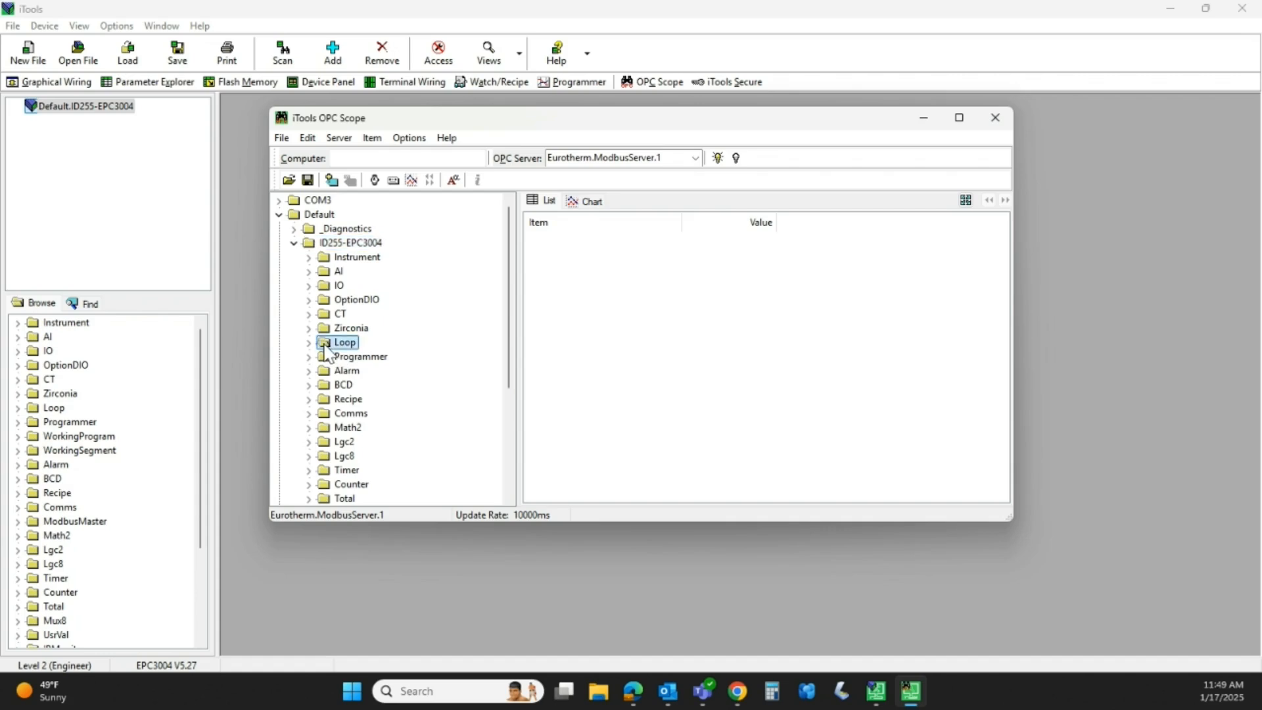
double_click(318, 347)
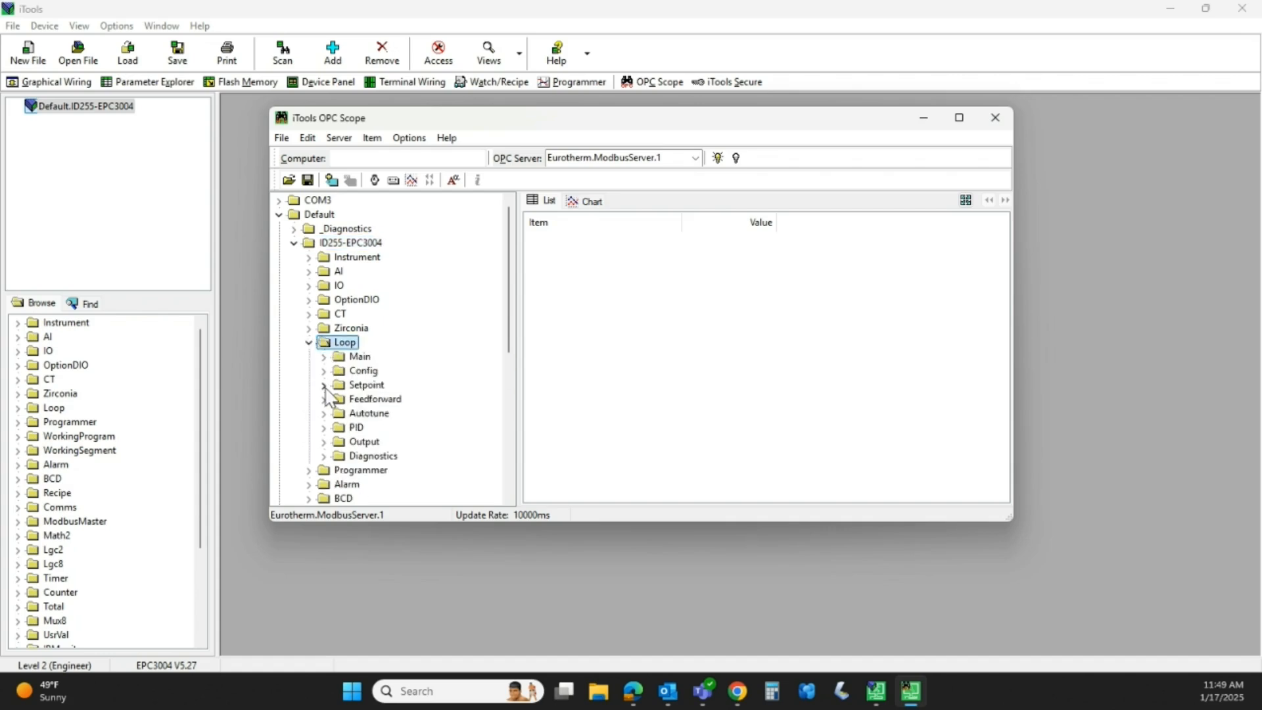
left_click(323, 357)
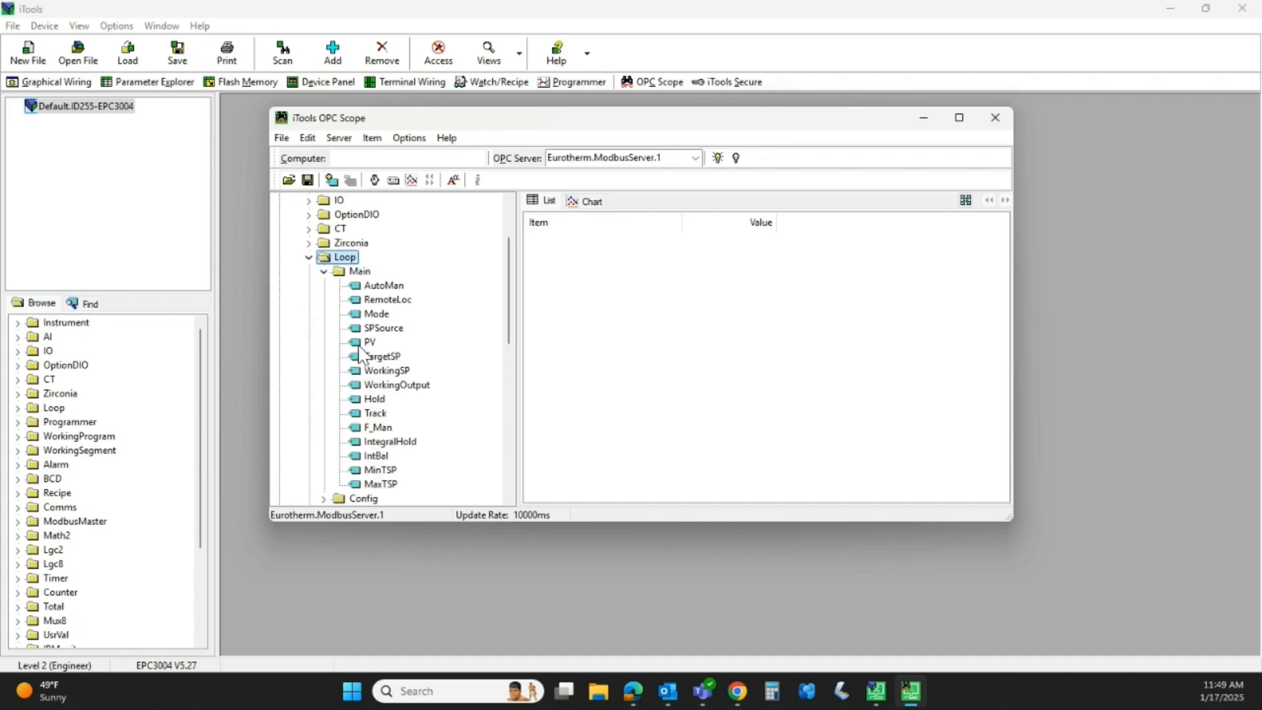
- Add Loop Main PV and AI.2 PV to the OPC Scope watch list
left_click_drag(356, 348, 581, 287)
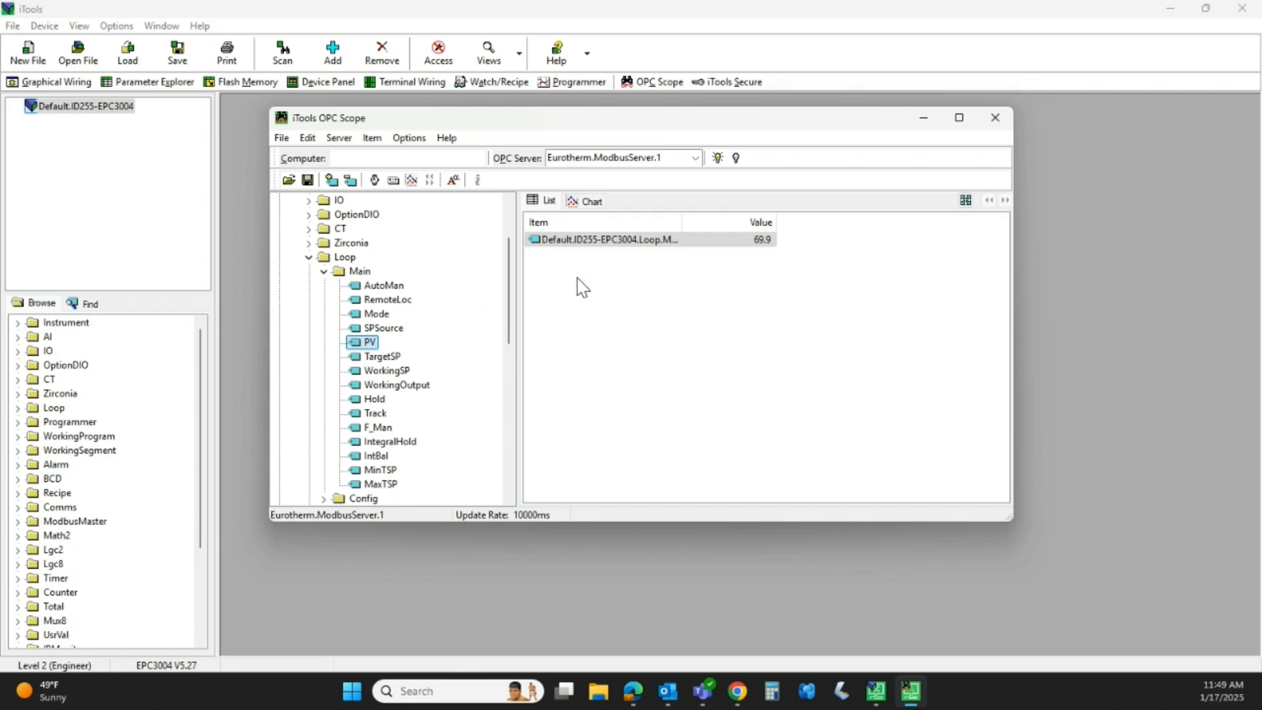
scroll(425, 355, "up", 2)
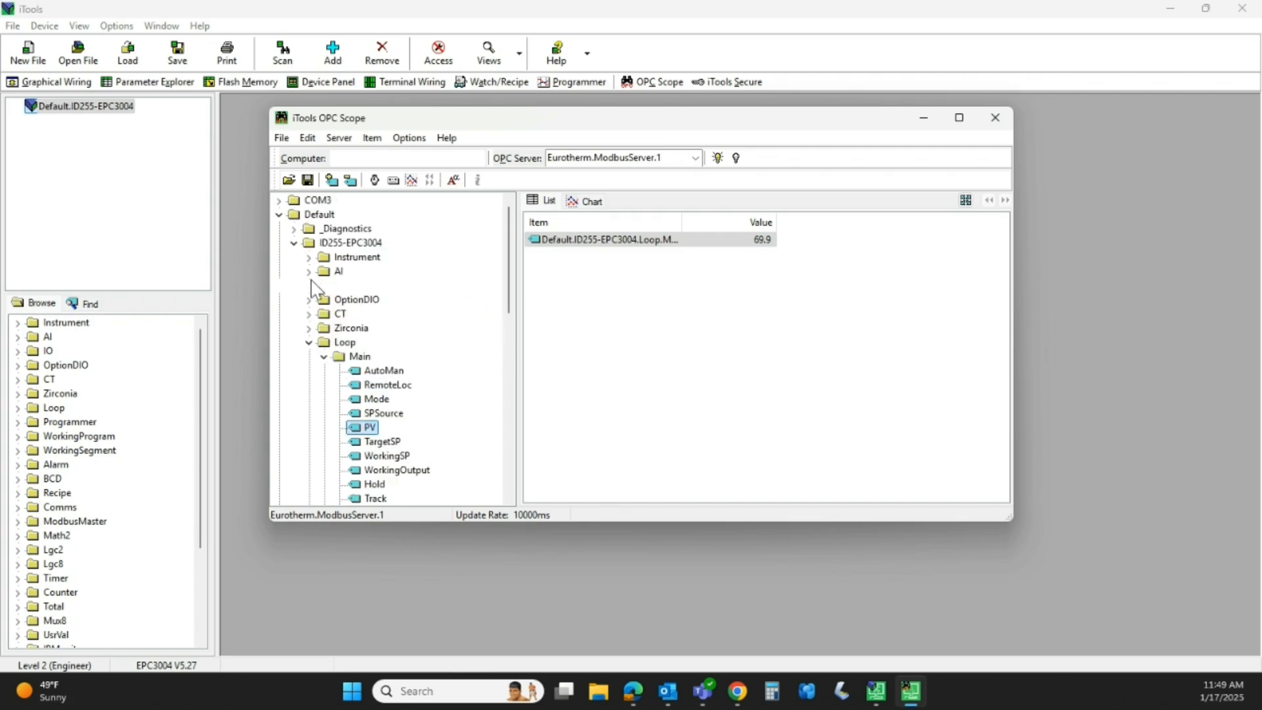
left_click(309, 271)
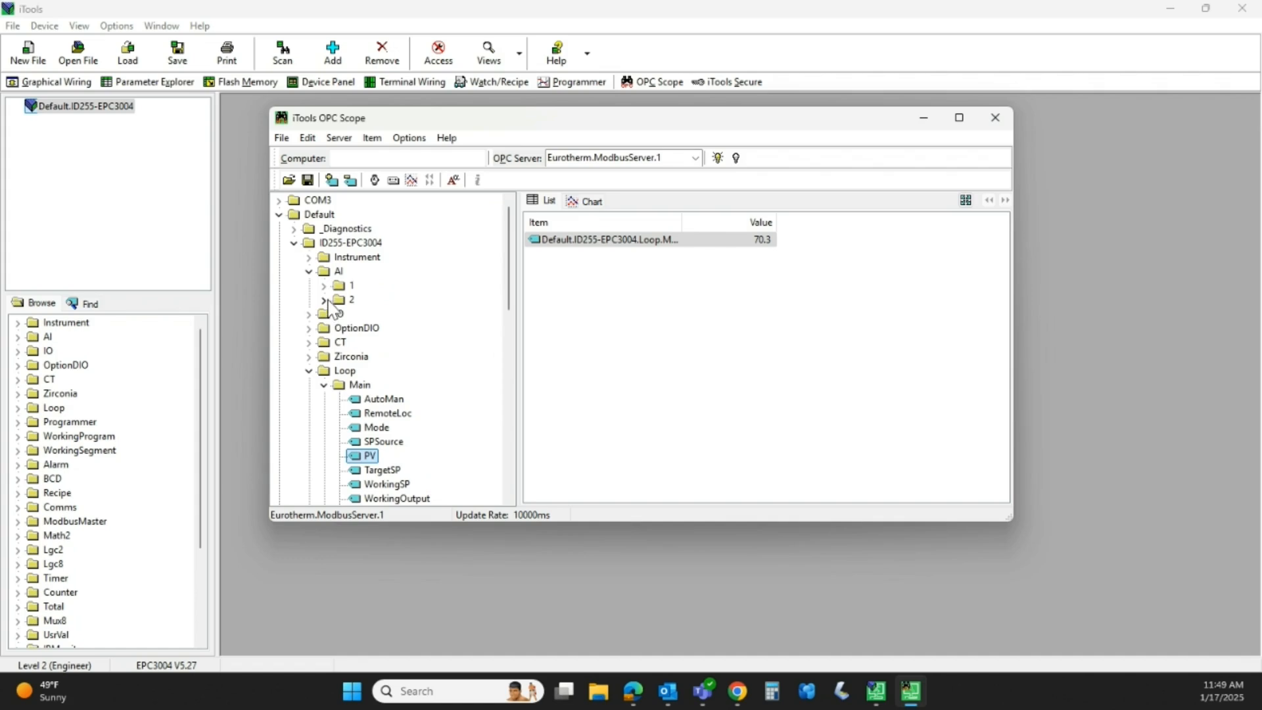
left_click(326, 301)
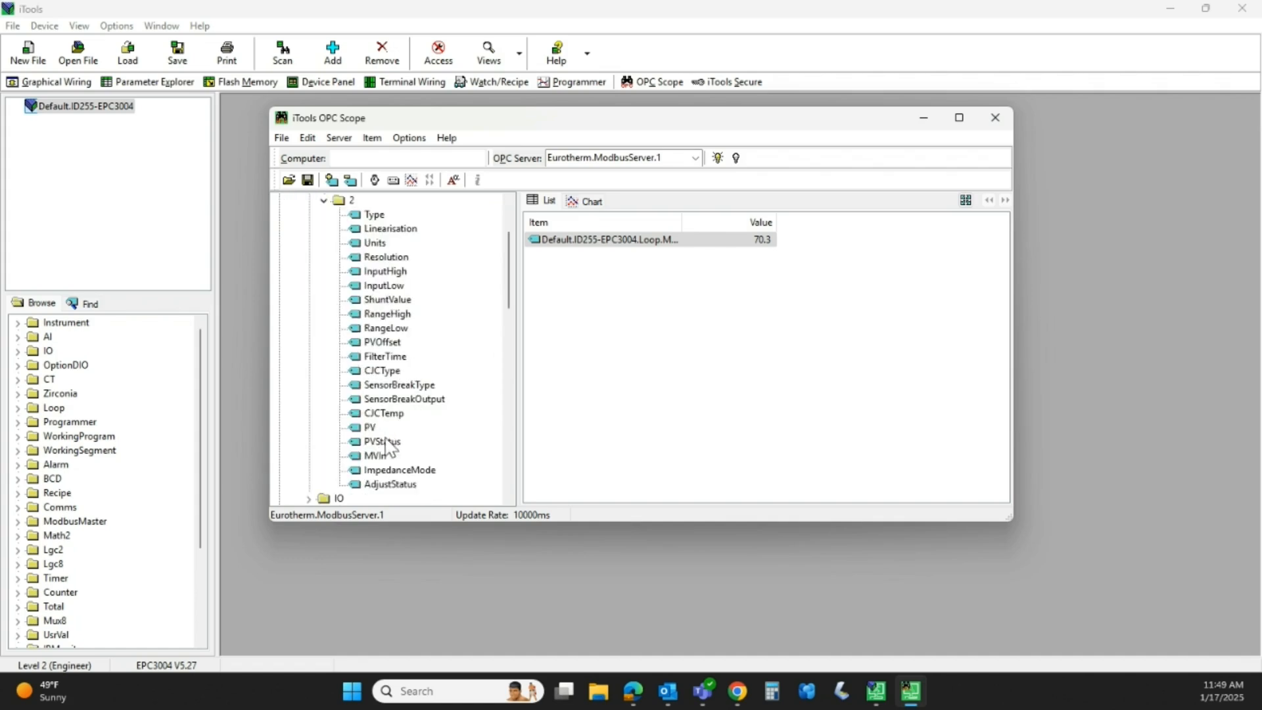
left_click_drag(368, 428, 581, 284)
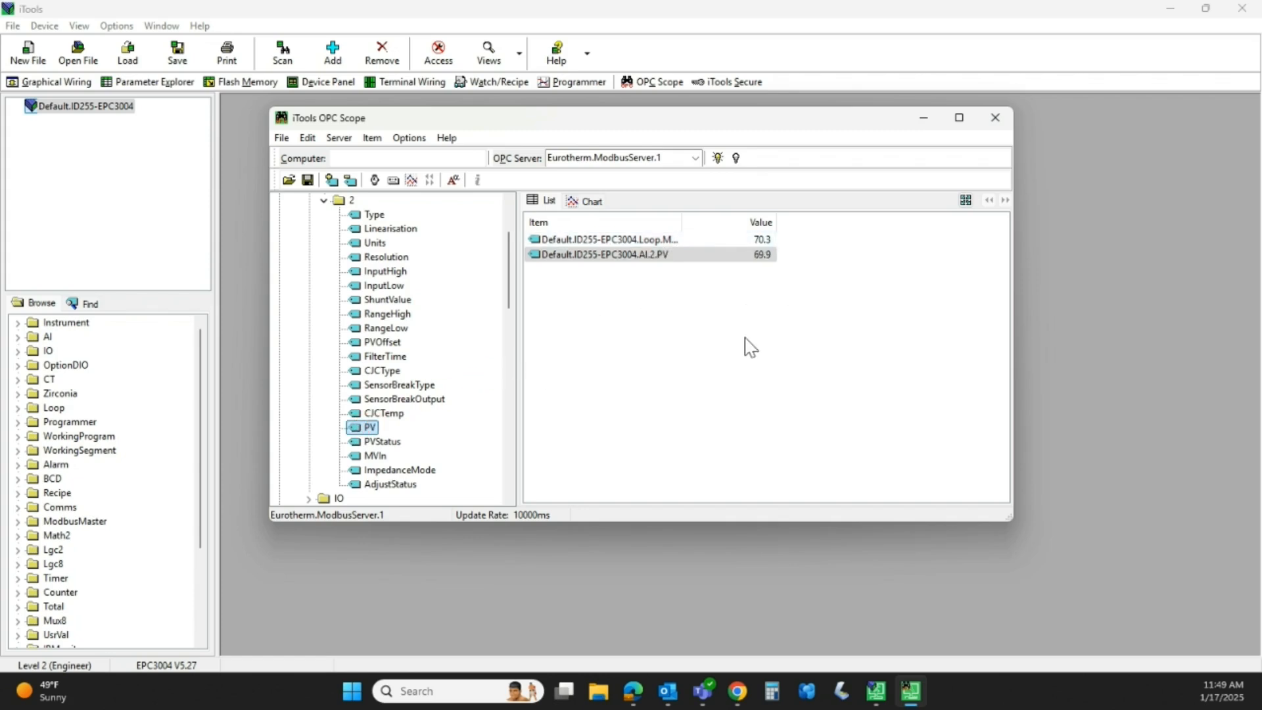
- Add Loop Output OutputHighLimit to the list, maximise the window and select that entry
scroll(471, 358, "down", 4)
scroll(471, 357, "down", 5)
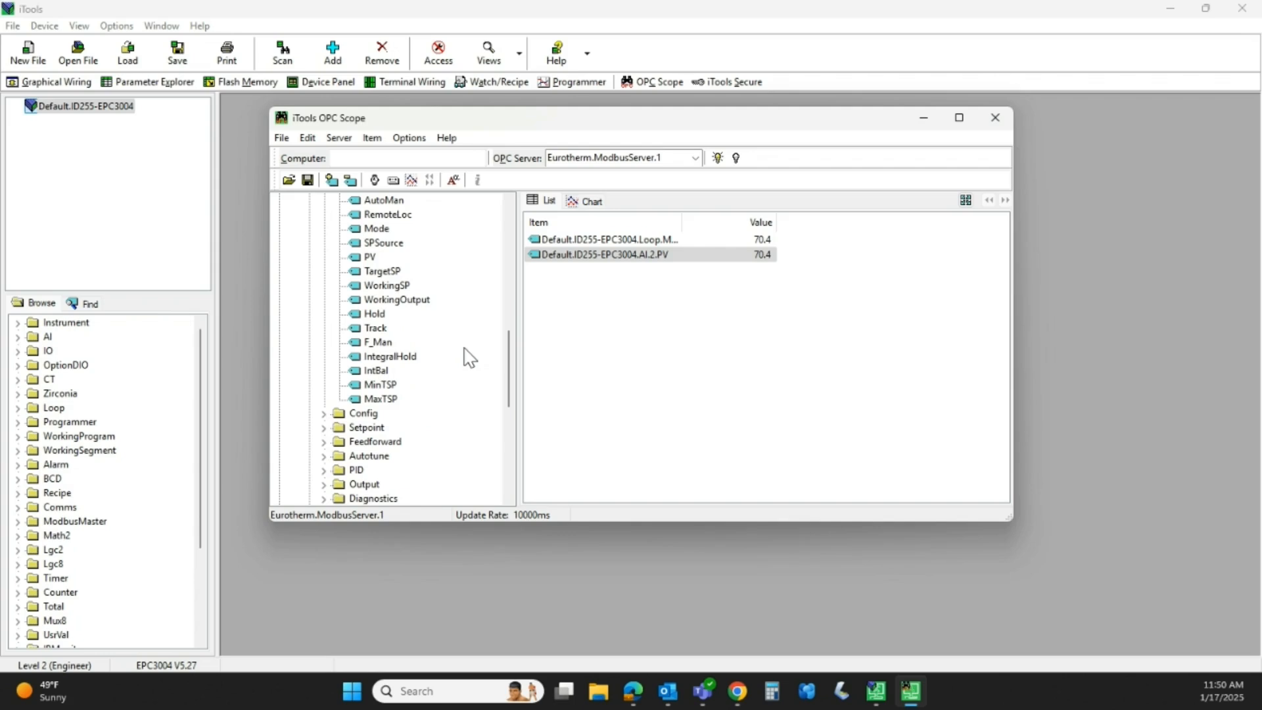
scroll(470, 357, "up", 1)
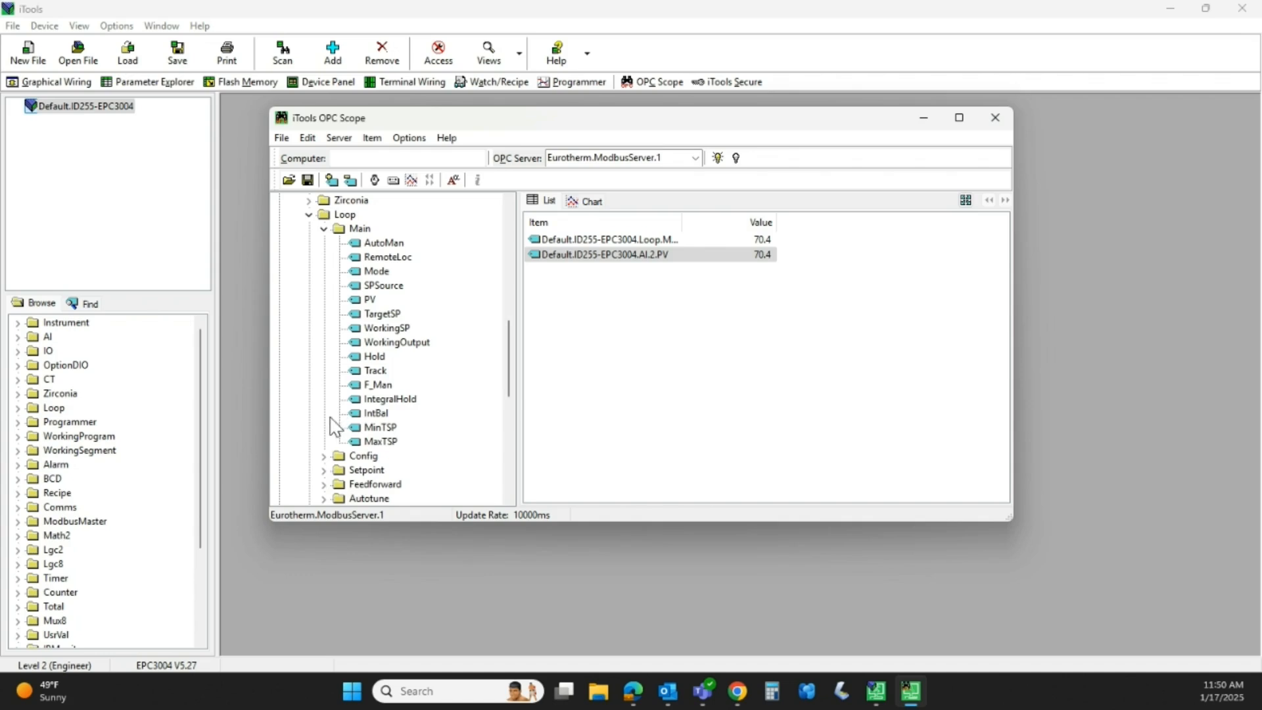
scroll(337, 432, "down", 2)
scroll(336, 437, "up", 1)
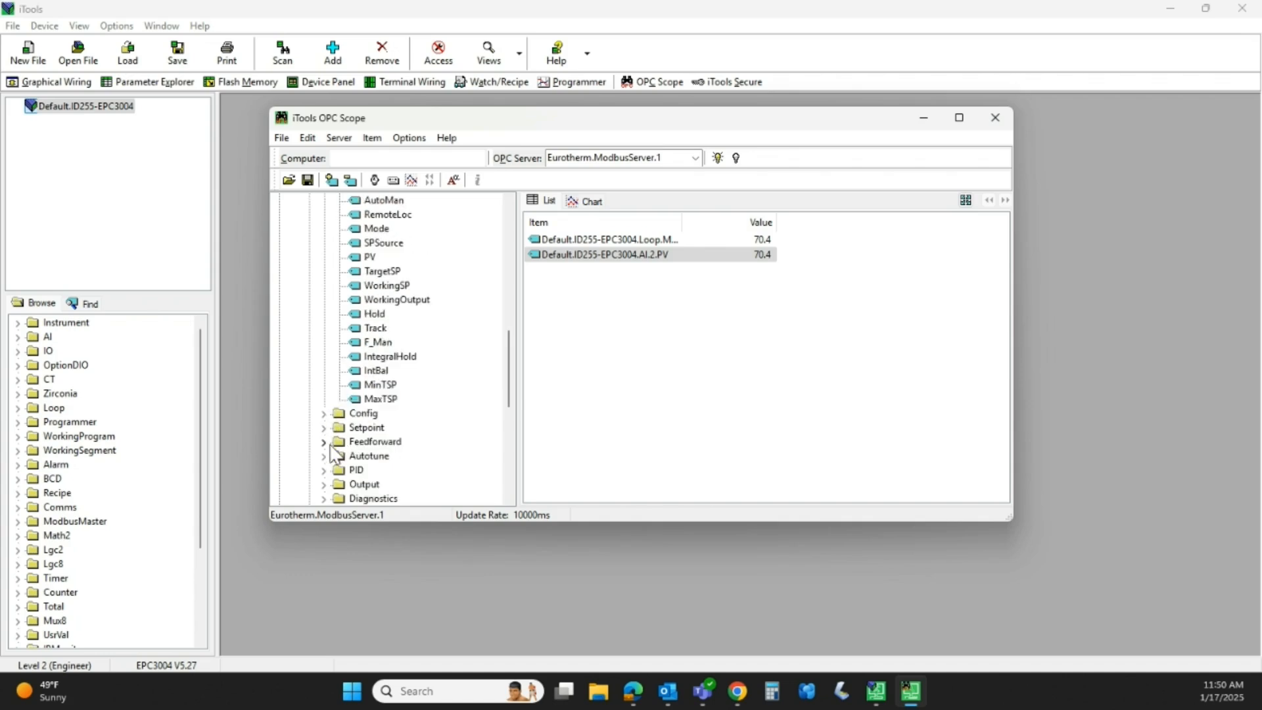
scroll(337, 447, "down", 1)
left_click(323, 442)
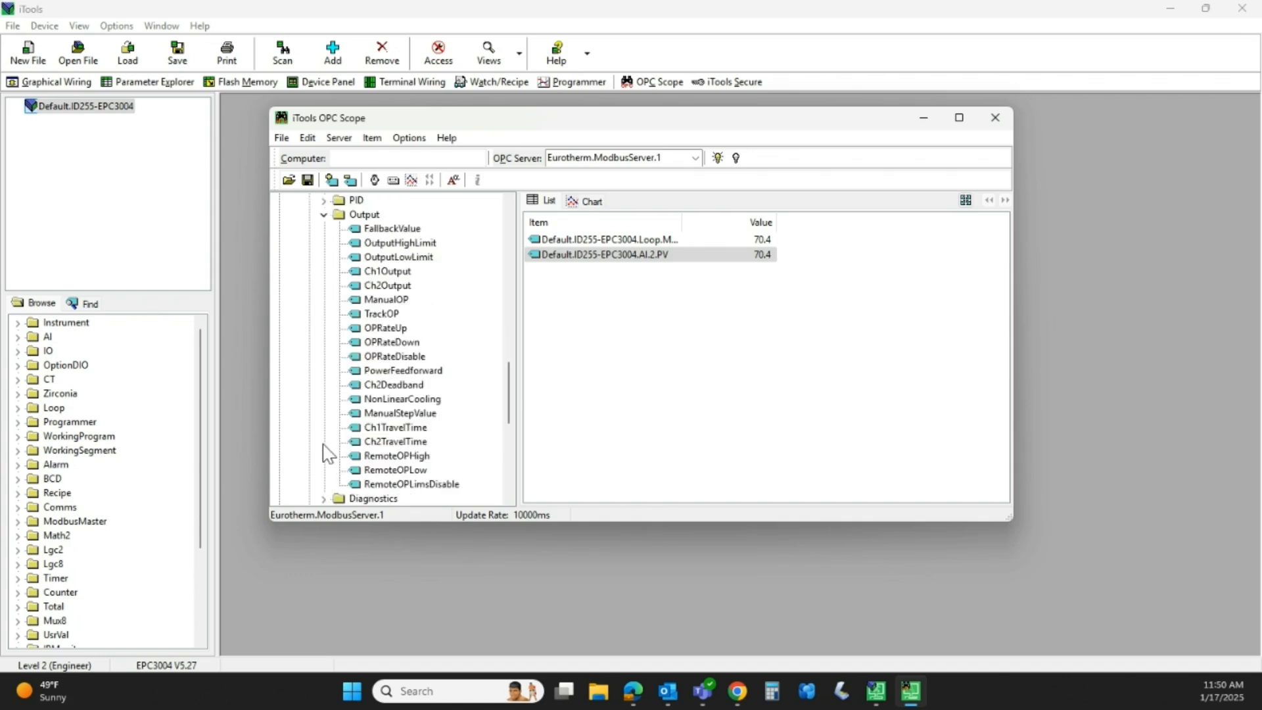
left_click_drag(394, 242, 641, 332)
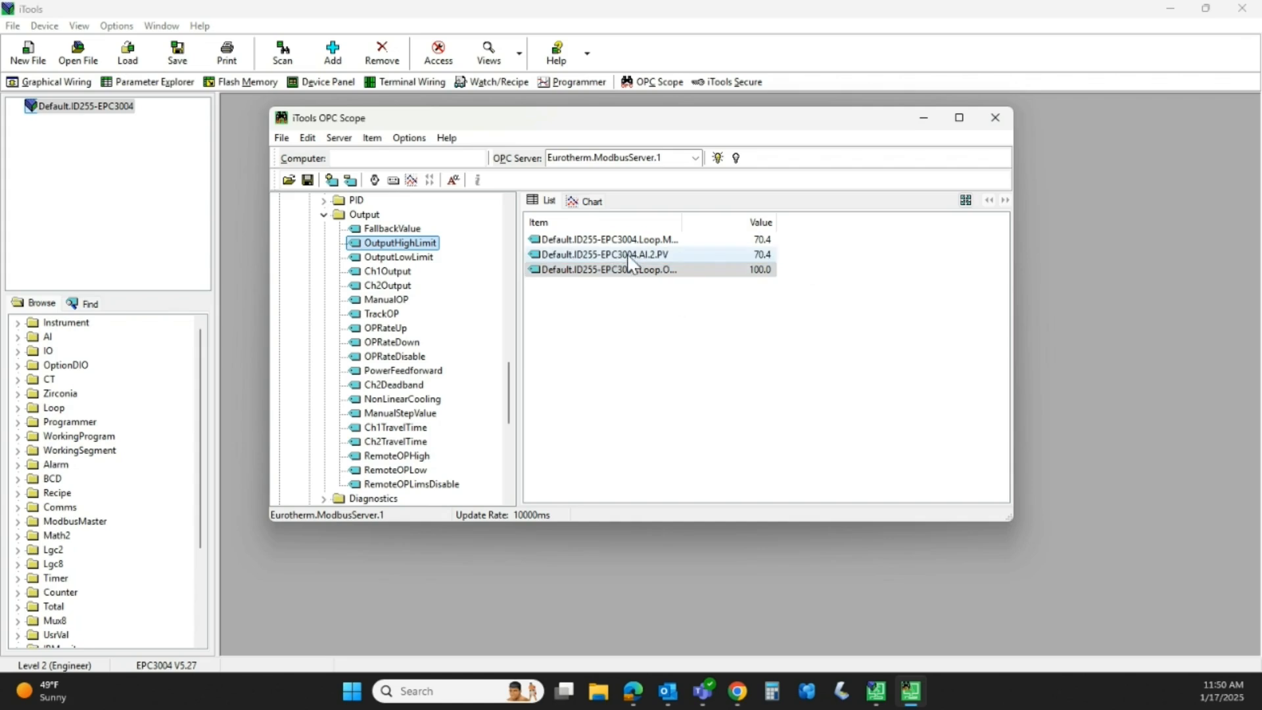
left_click(959, 119)
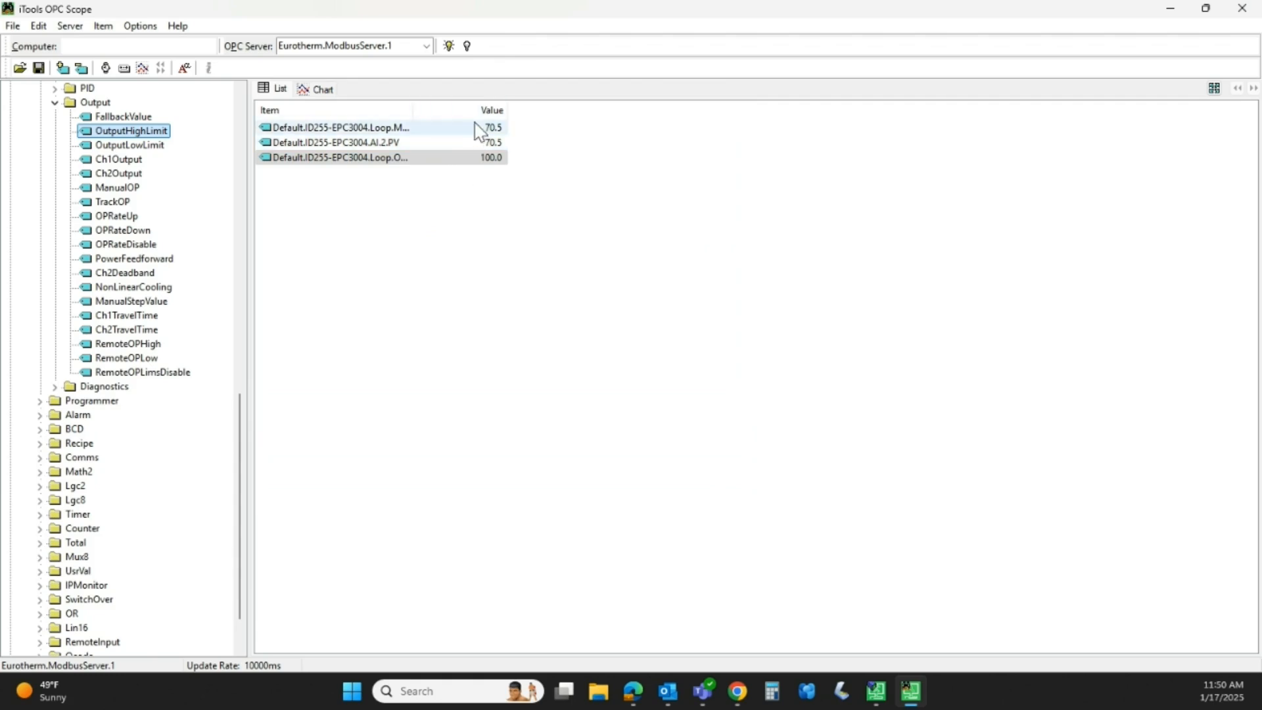
left_click(470, 158)
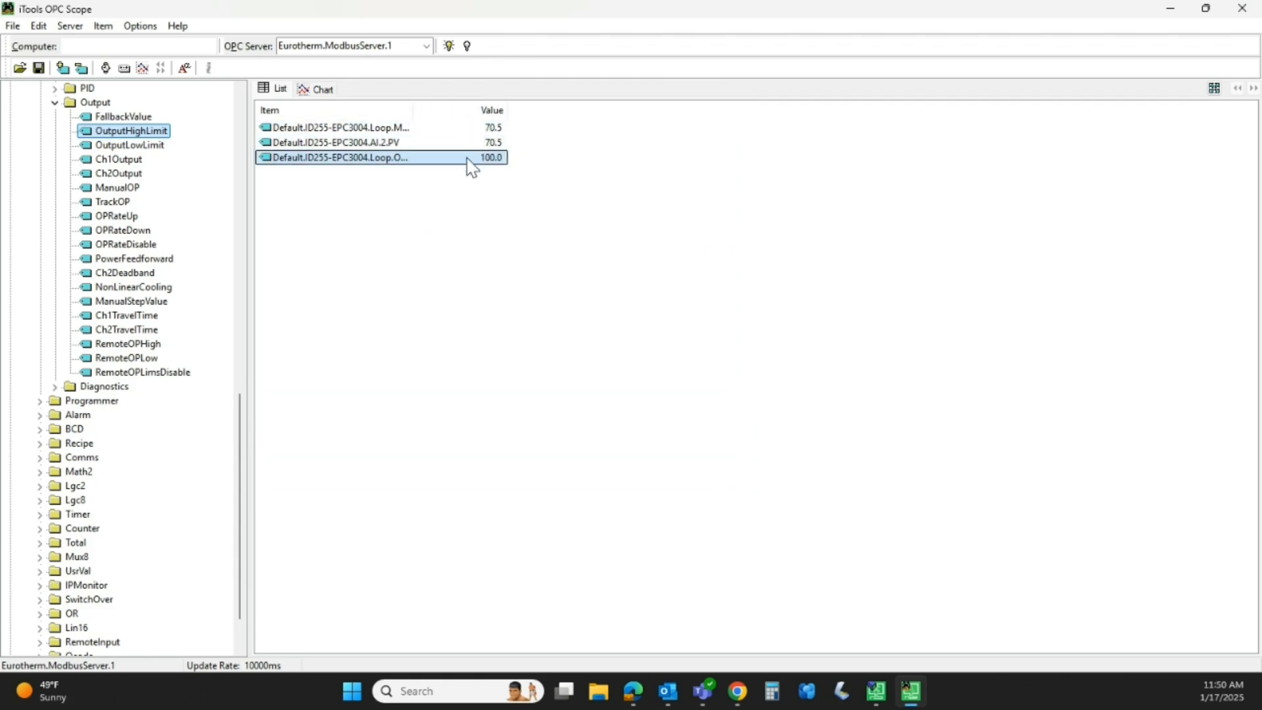
- Open the Chart with its control panel and tick Loop Main PV, AI.2 PV and OutputHighLimit for plotting
left_click(319, 92)
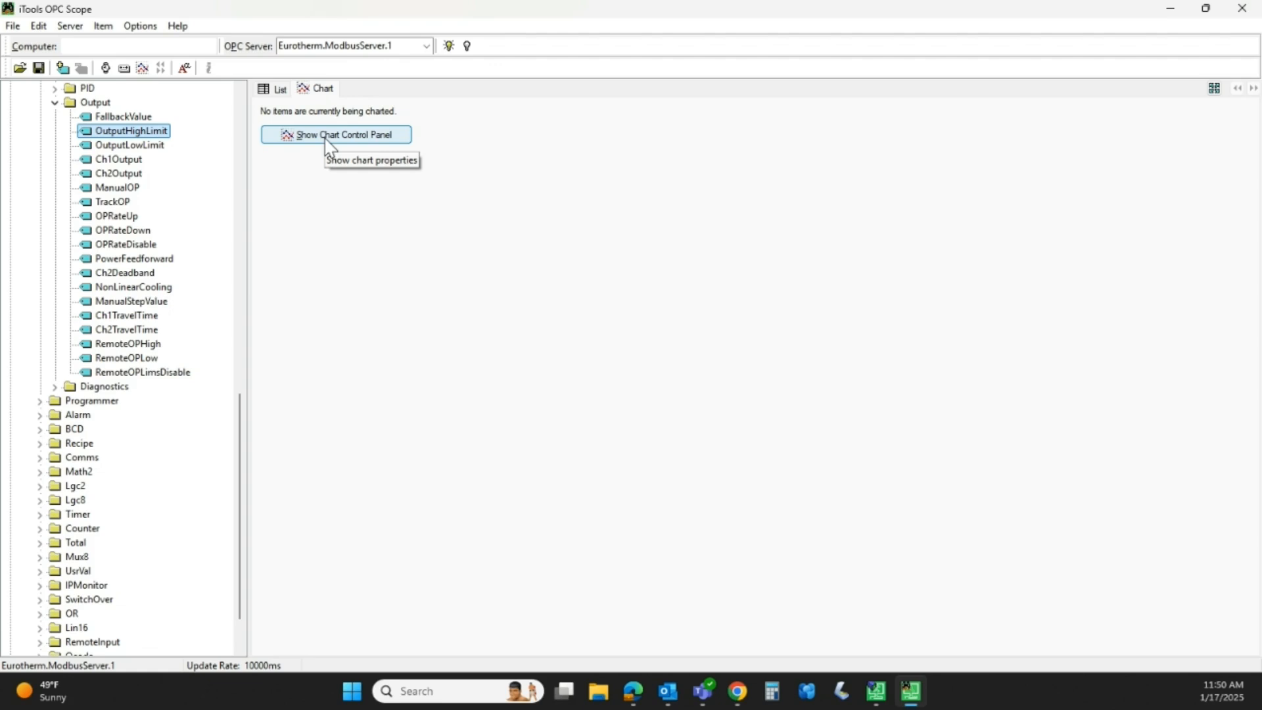
left_click(325, 141)
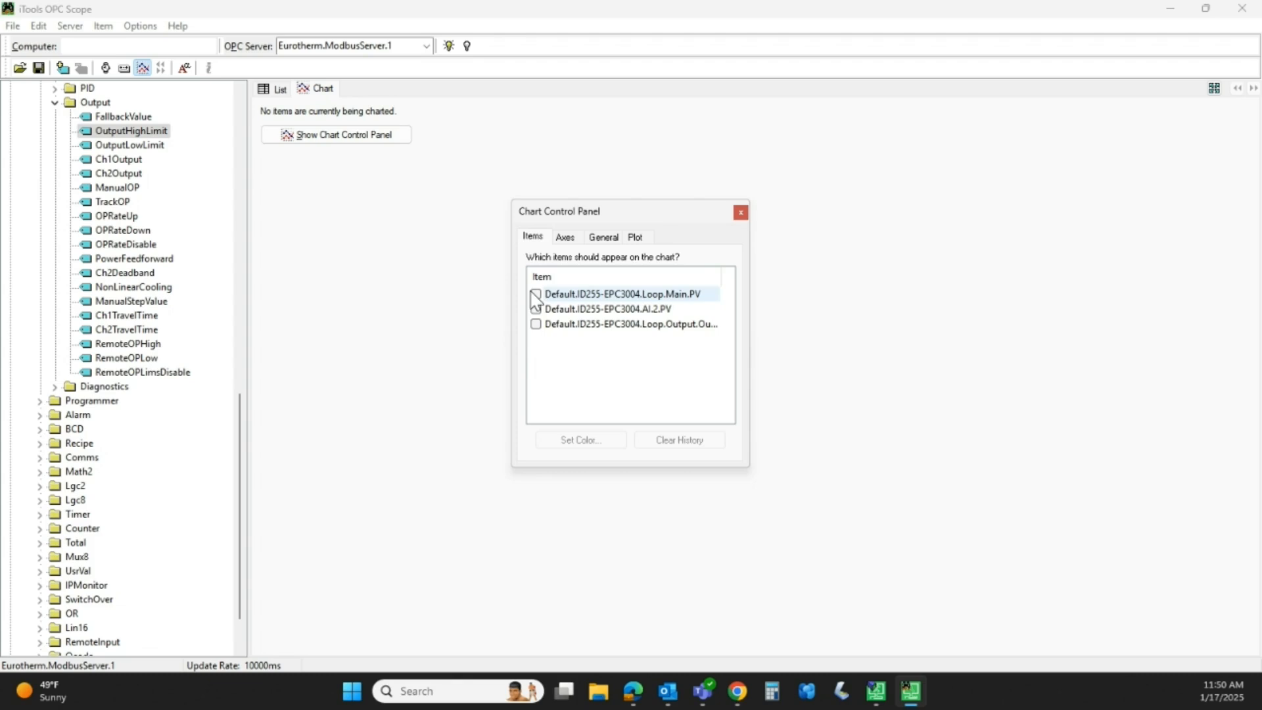
left_click(535, 294)
left_click(536, 309)
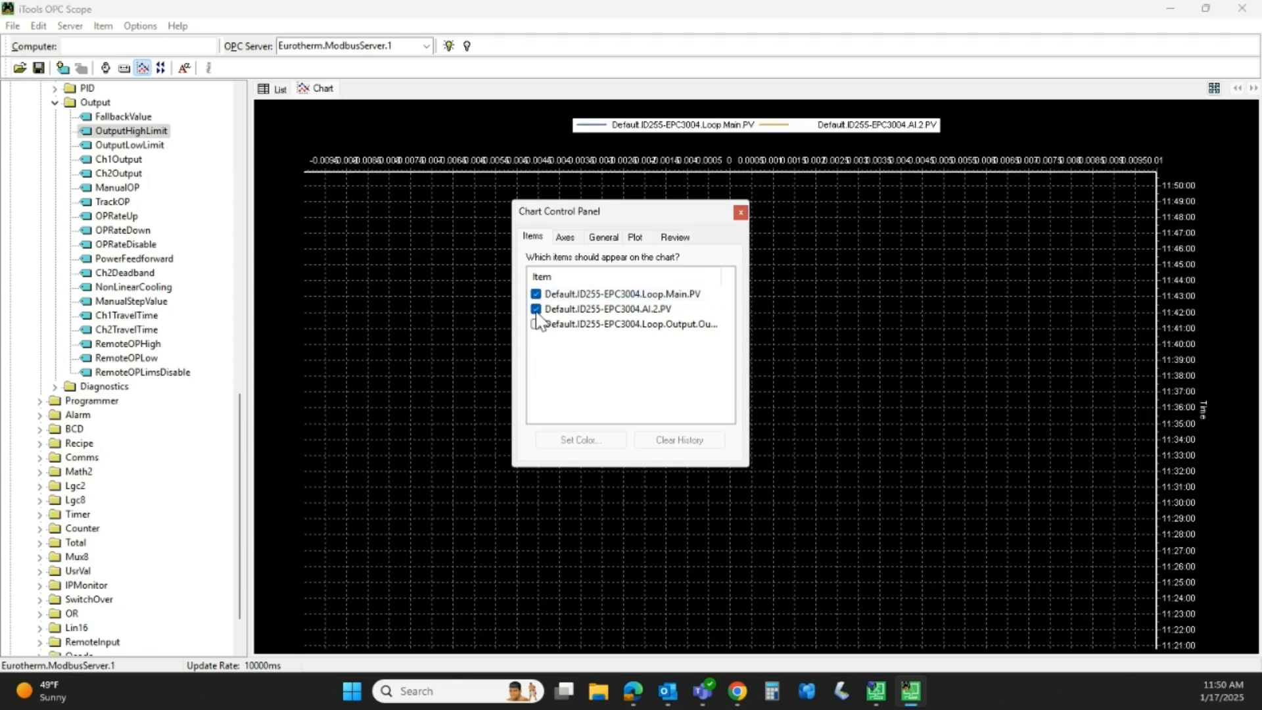
left_click(536, 324)
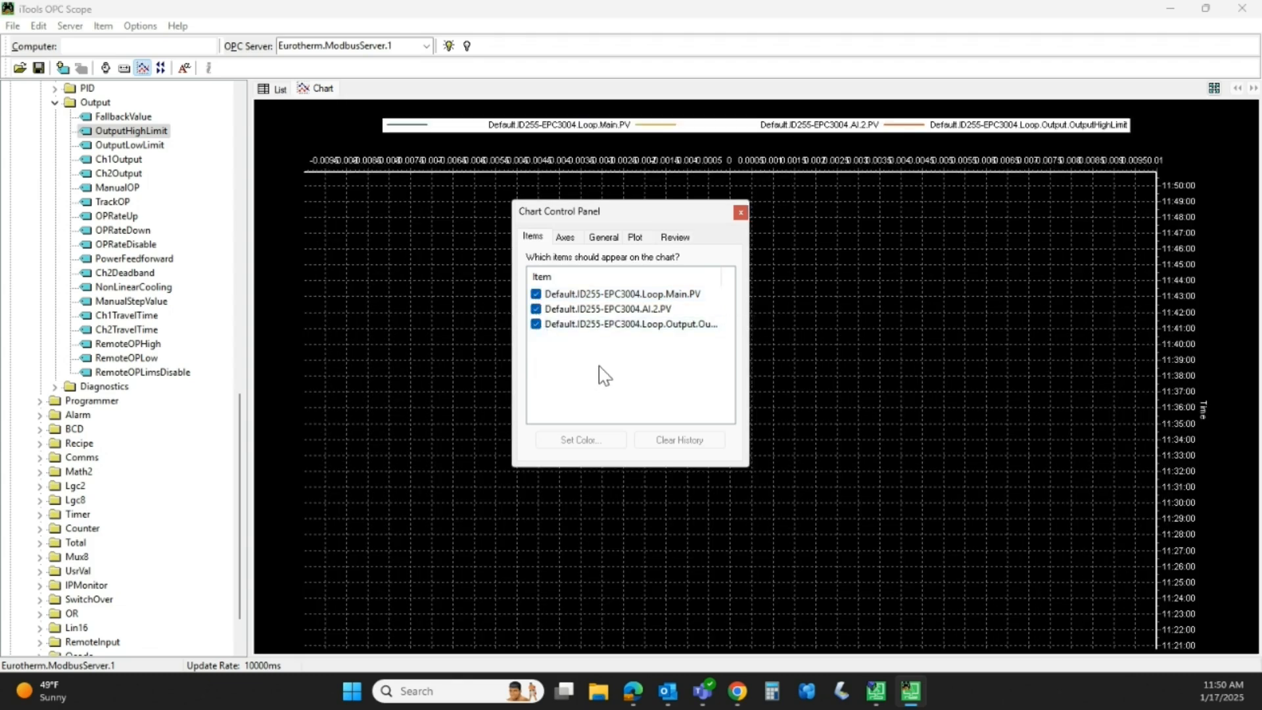
left_click(568, 240)
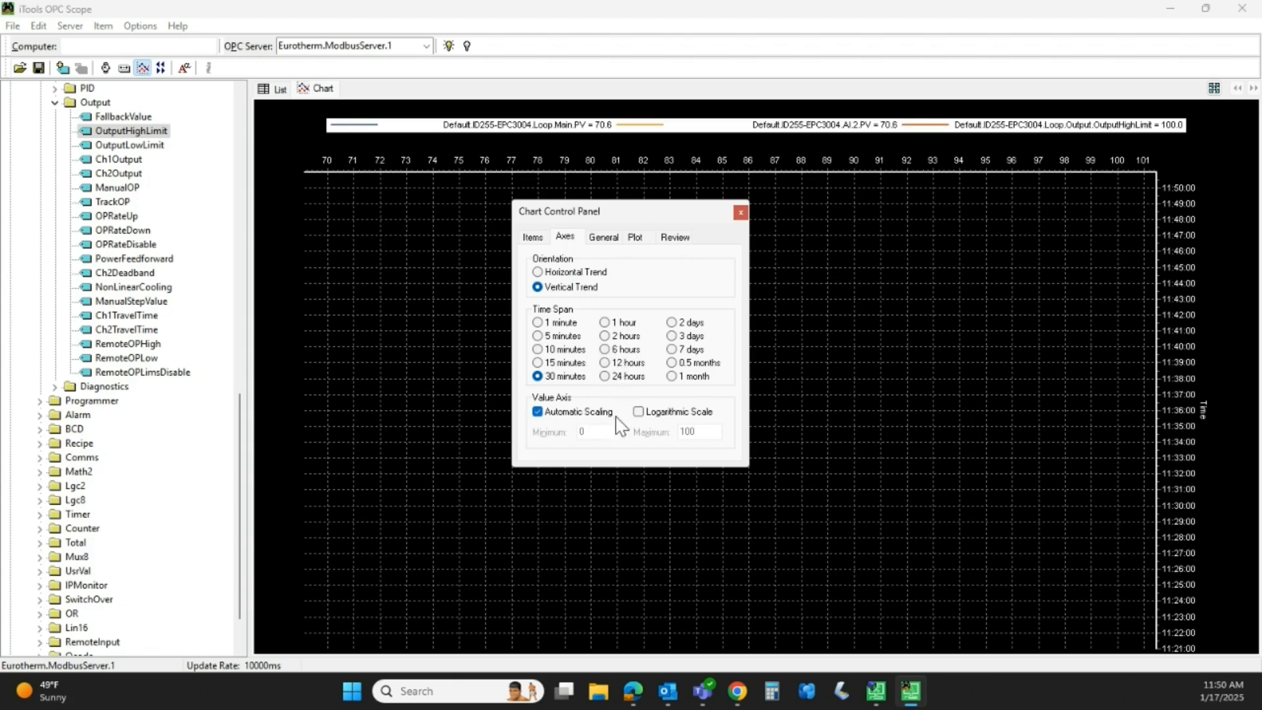
- Look through the General, Plot and Review chart settings, then close the Chart Control Panel
left_click(604, 238)
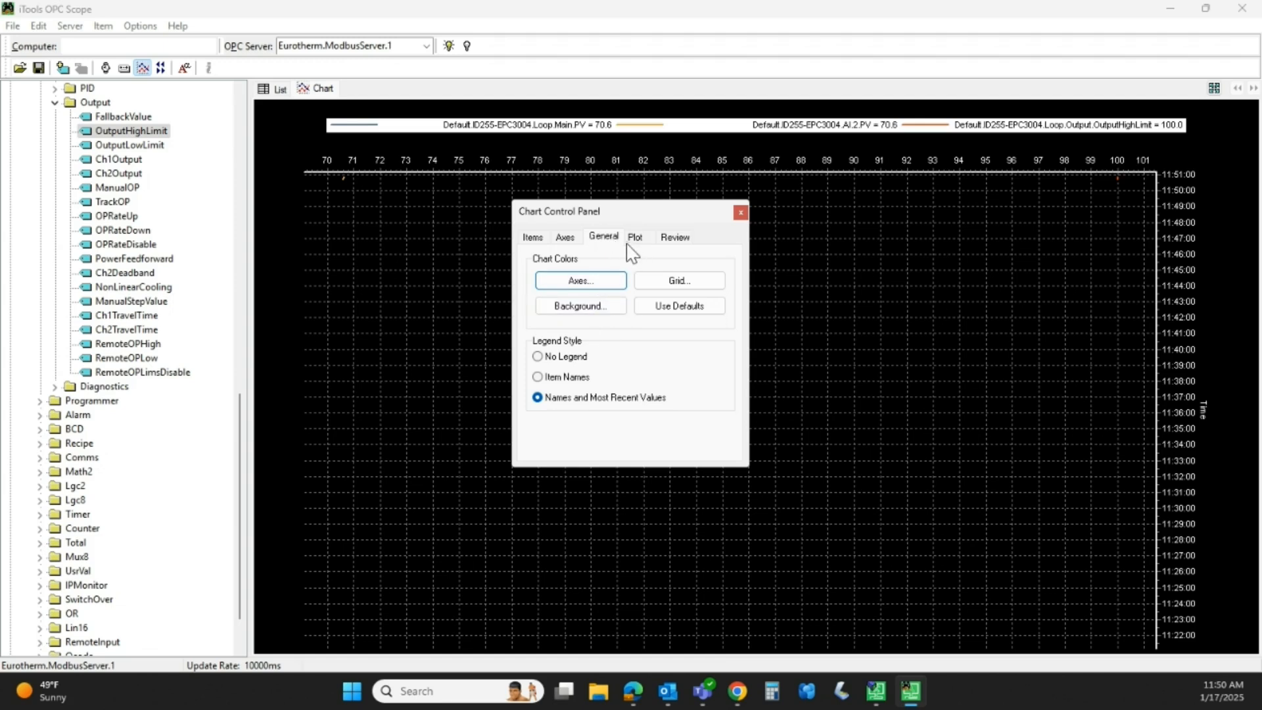
left_click(635, 242)
left_click(683, 242)
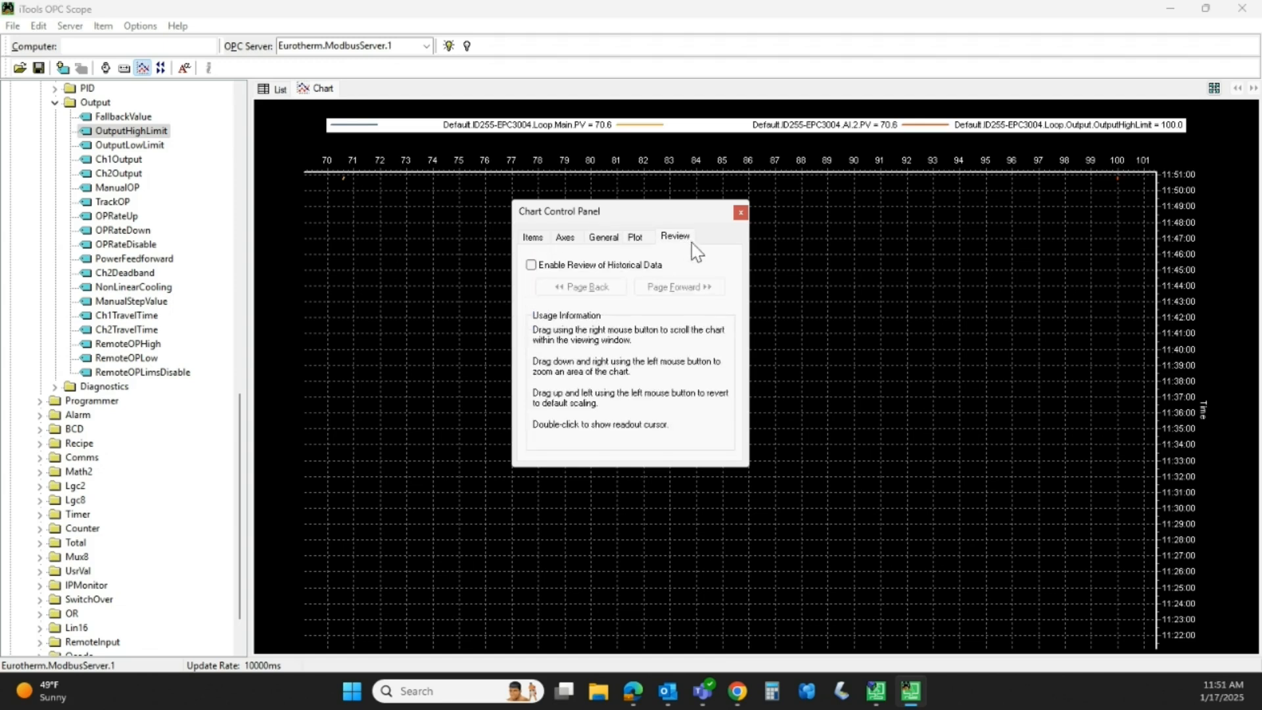
left_click(740, 214)
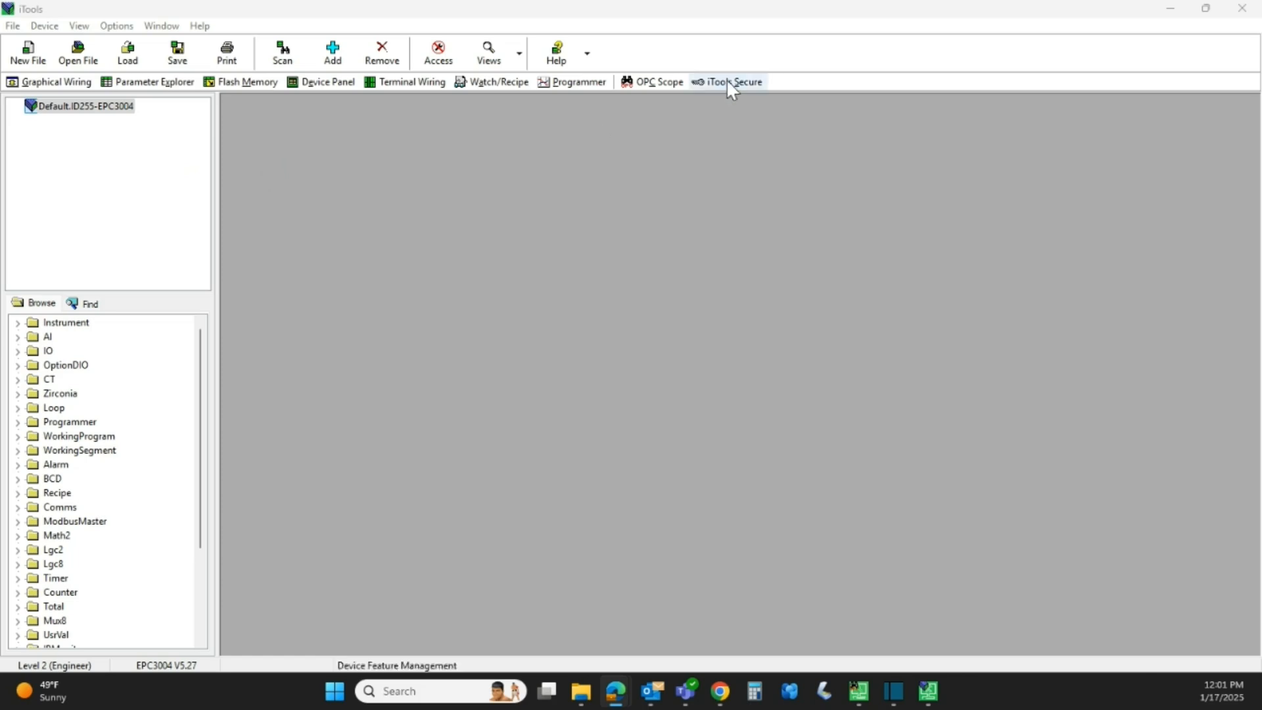
- Minimize iTools and launch OPC Scope from the Eurotherm iTools folder in All apps
left_click(1175, 11)
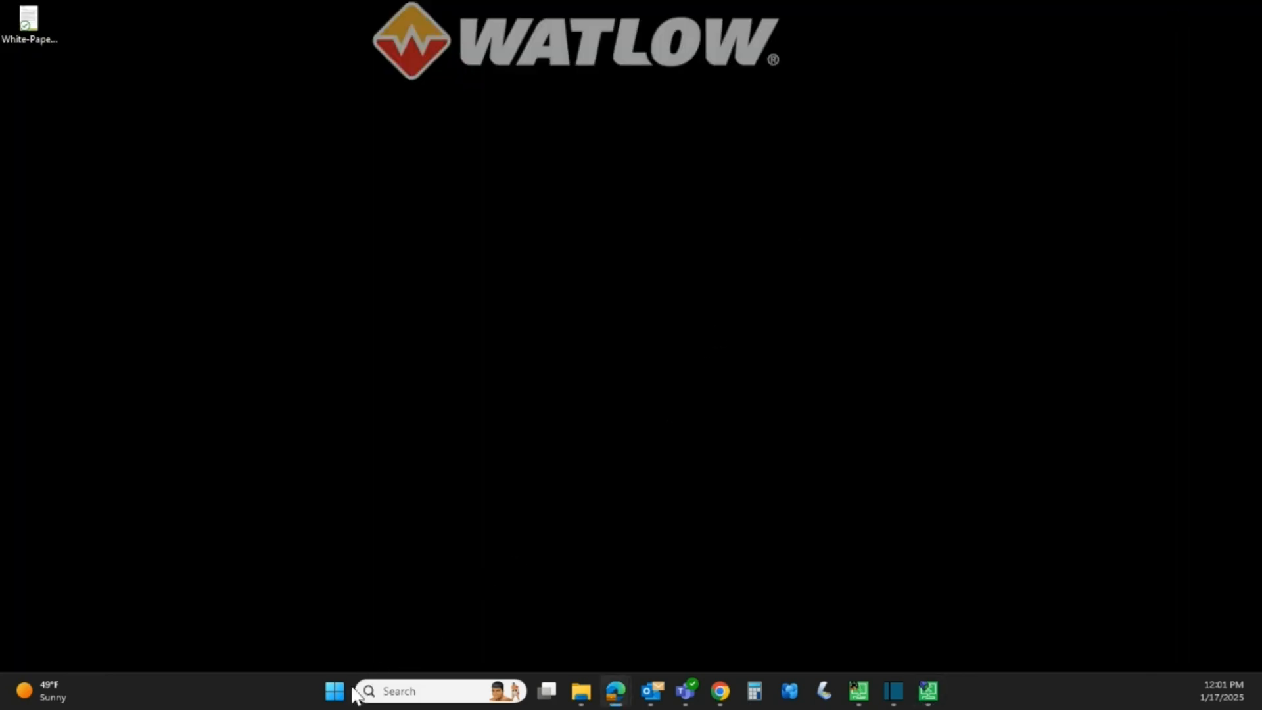
left_click(332, 692)
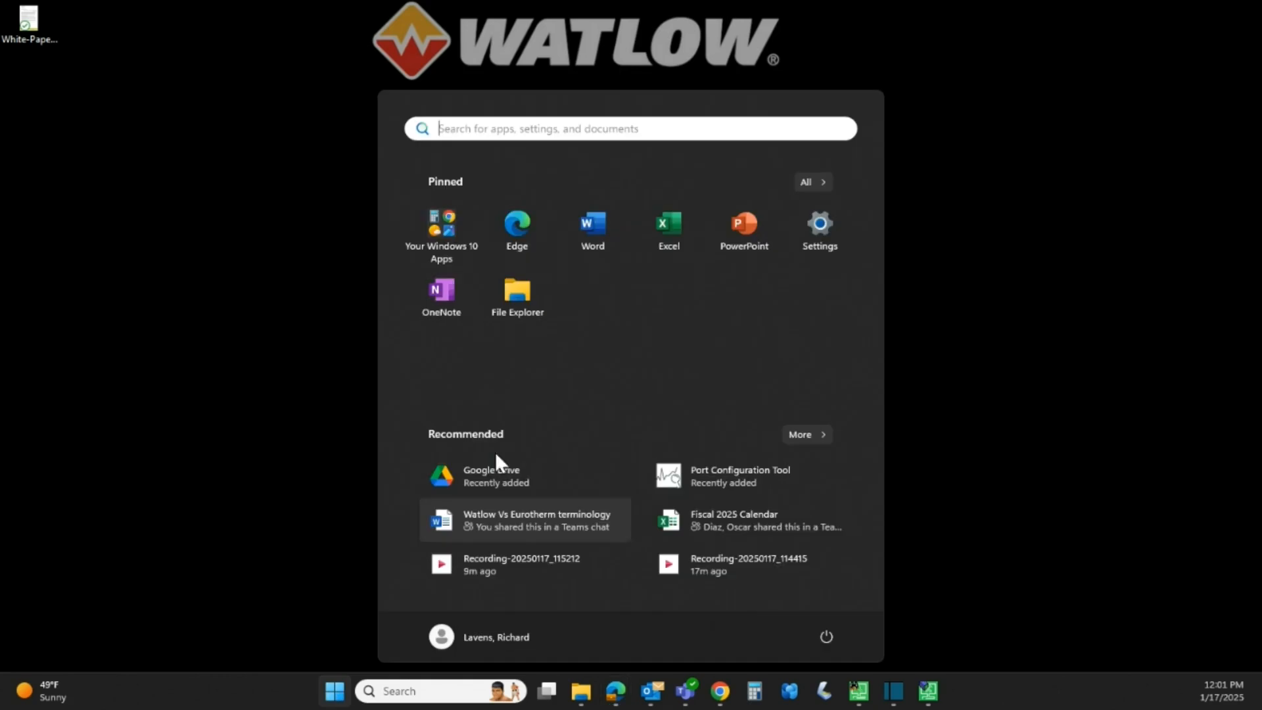
left_click(808, 179)
scroll(716, 253, "down", 4)
scroll(704, 266, "down", 4)
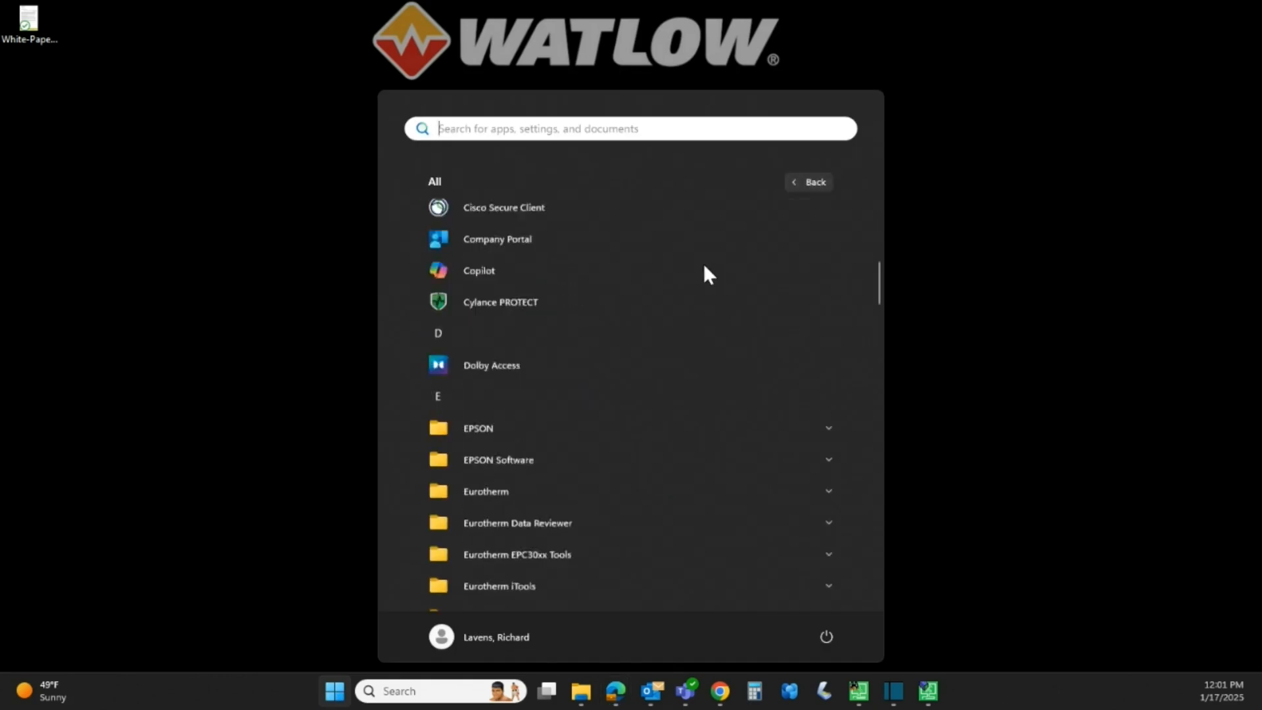
left_click(654, 449)
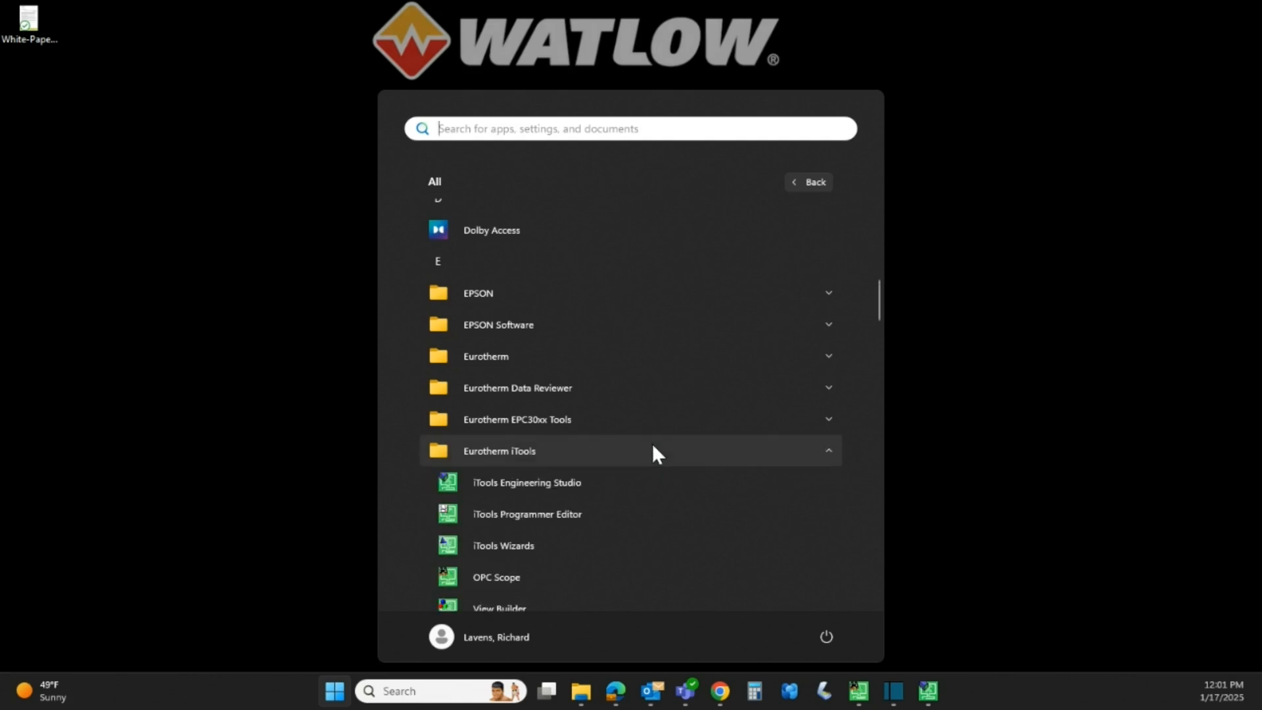
scroll(639, 411, "down", 3)
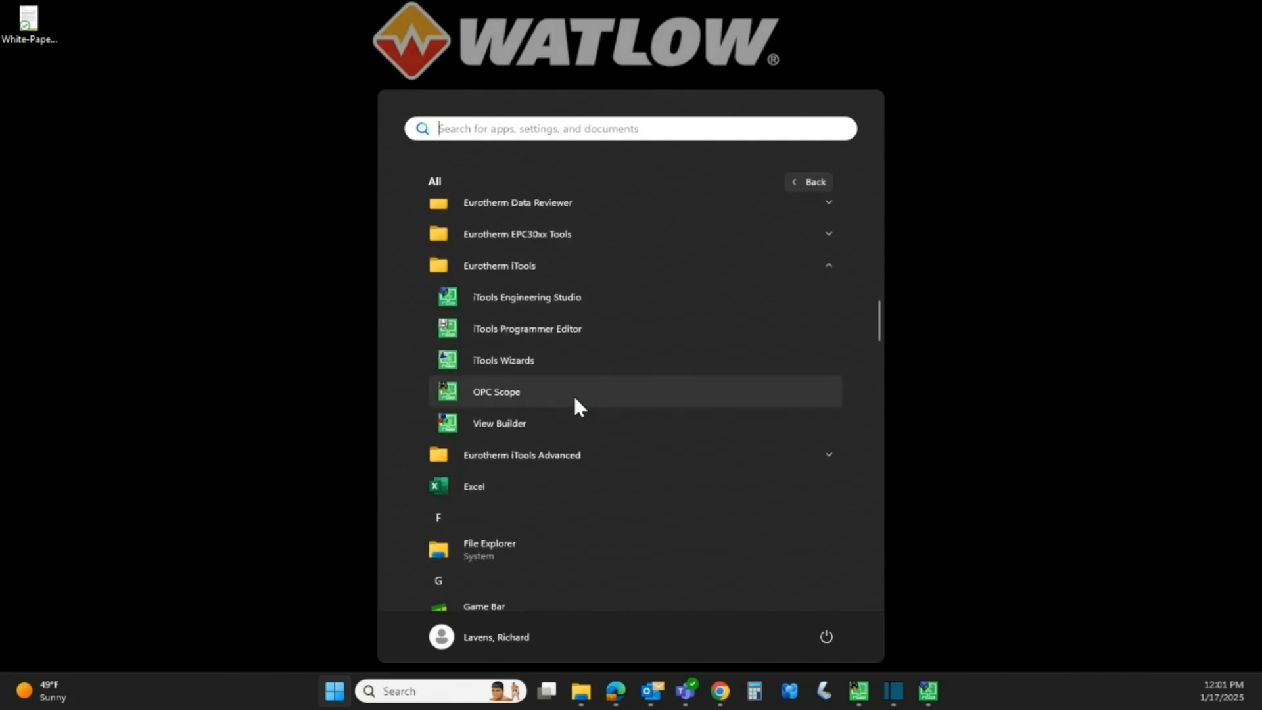
left_click(575, 397)
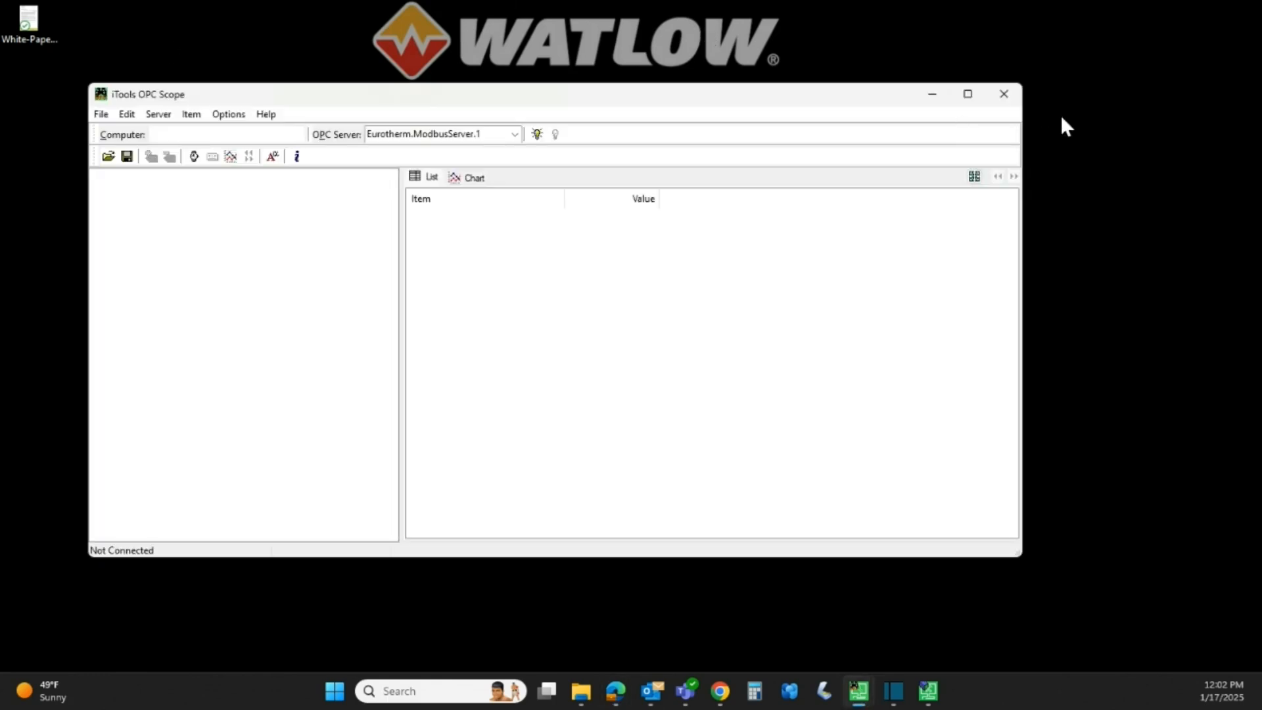
- Maximize OPC Scope, connect to Eurotherm.ModbusServer.1 via Server > Connect, and expand Default
left_click(967, 94)
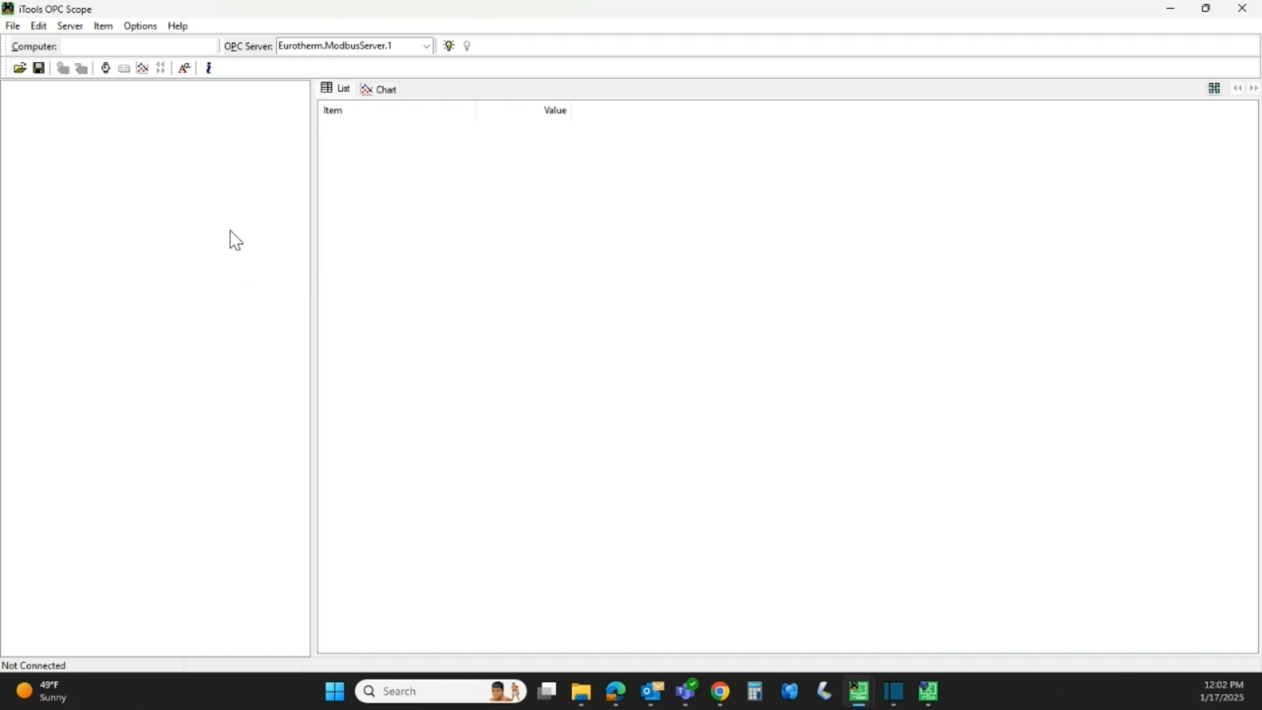
left_click(73, 28)
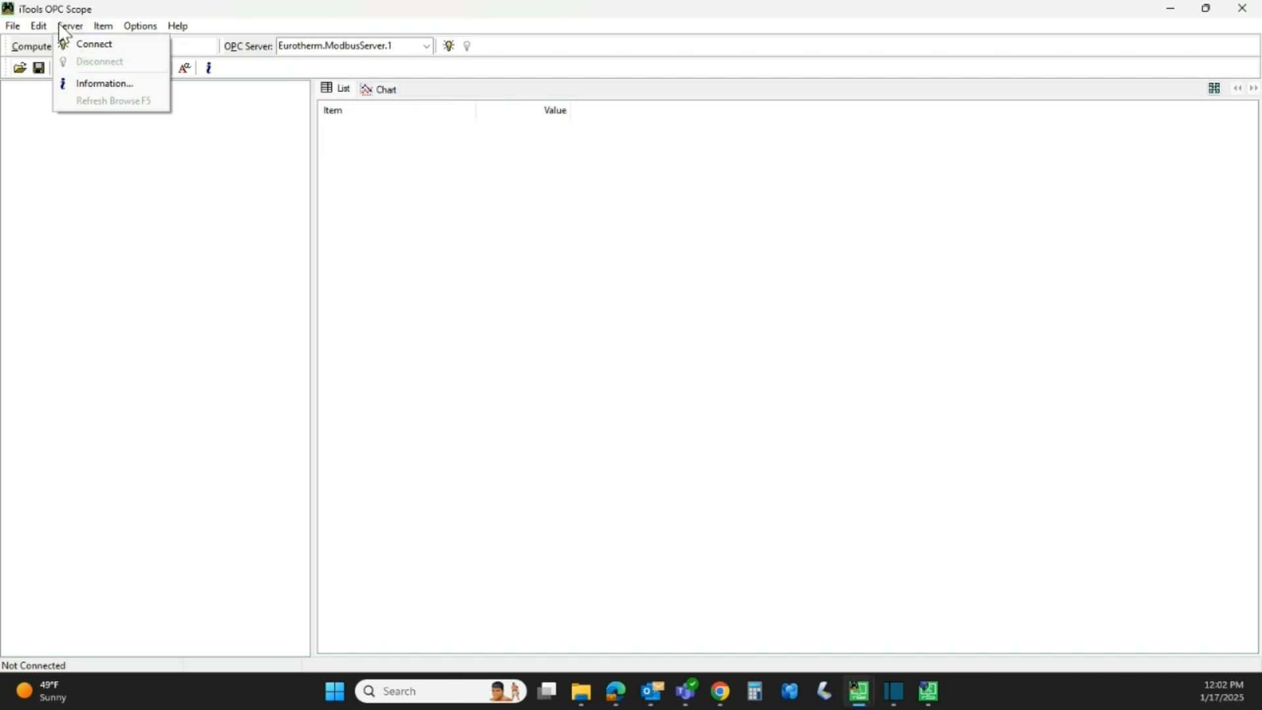
left_click(95, 47)
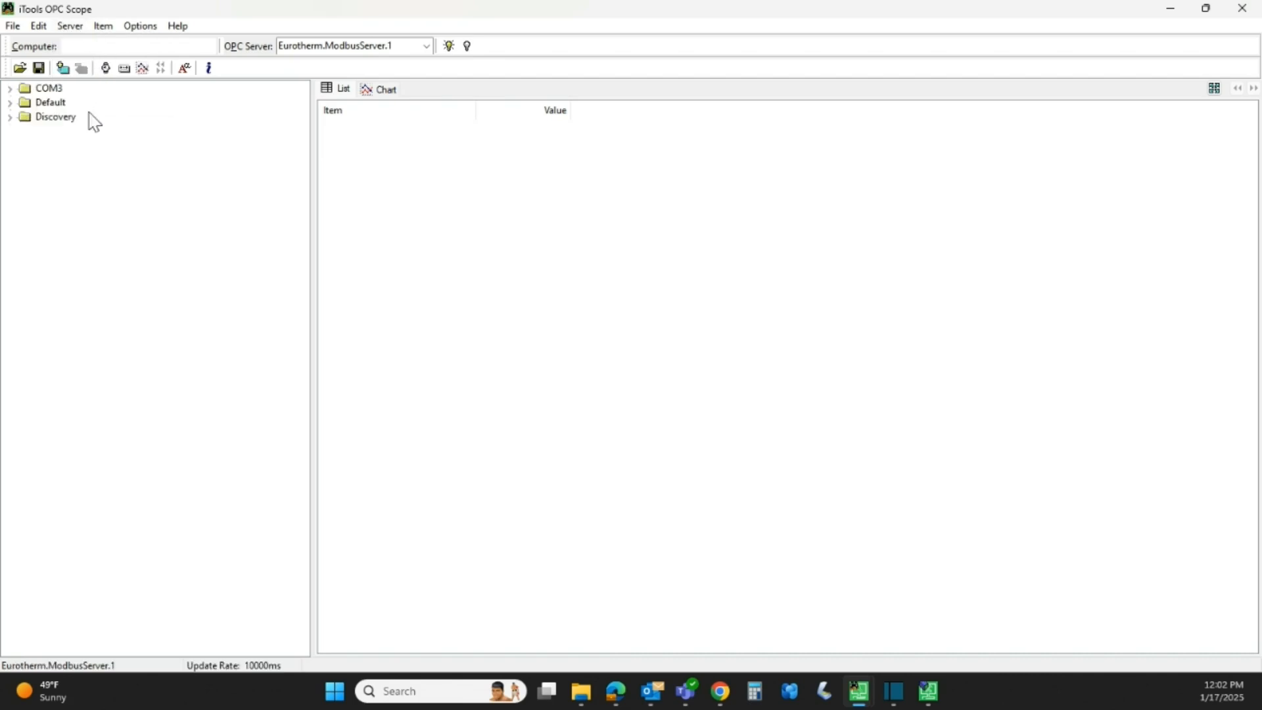
left_click(12, 106)
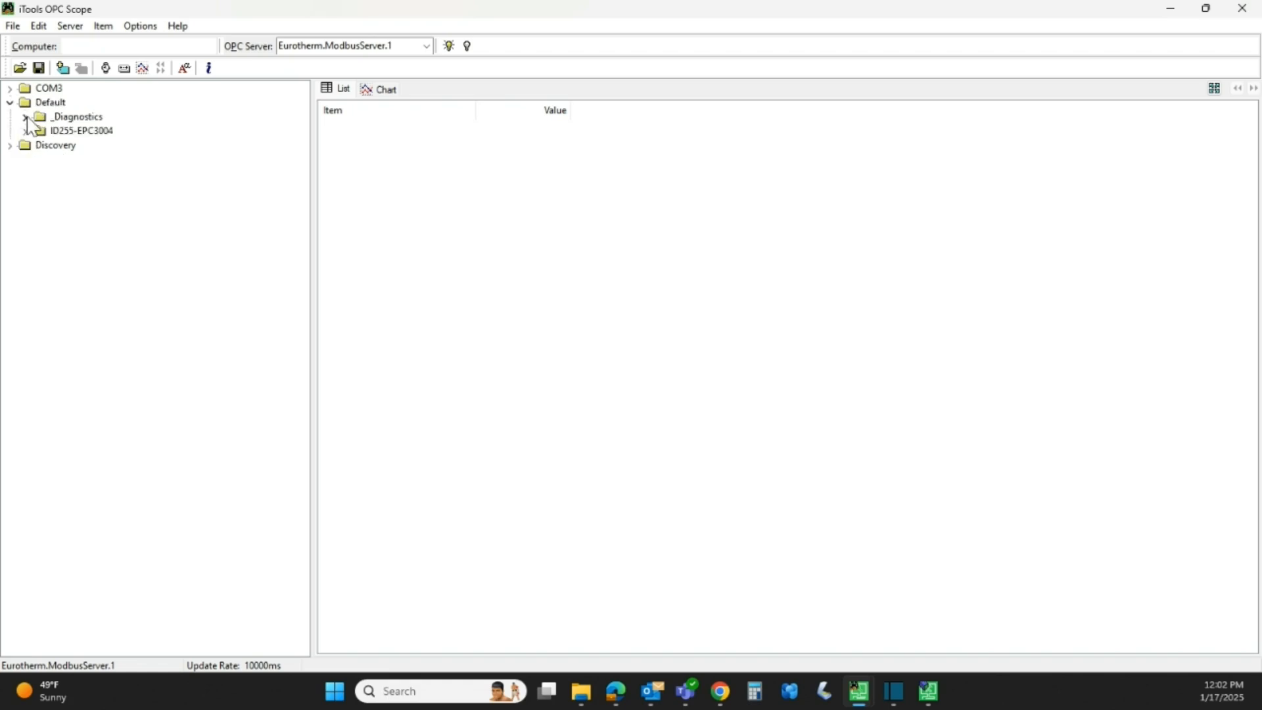
- Expand ID255-EPC3004's AI folder and add AI.2 PV and AI.1 PV to the watch list
left_click(42, 133)
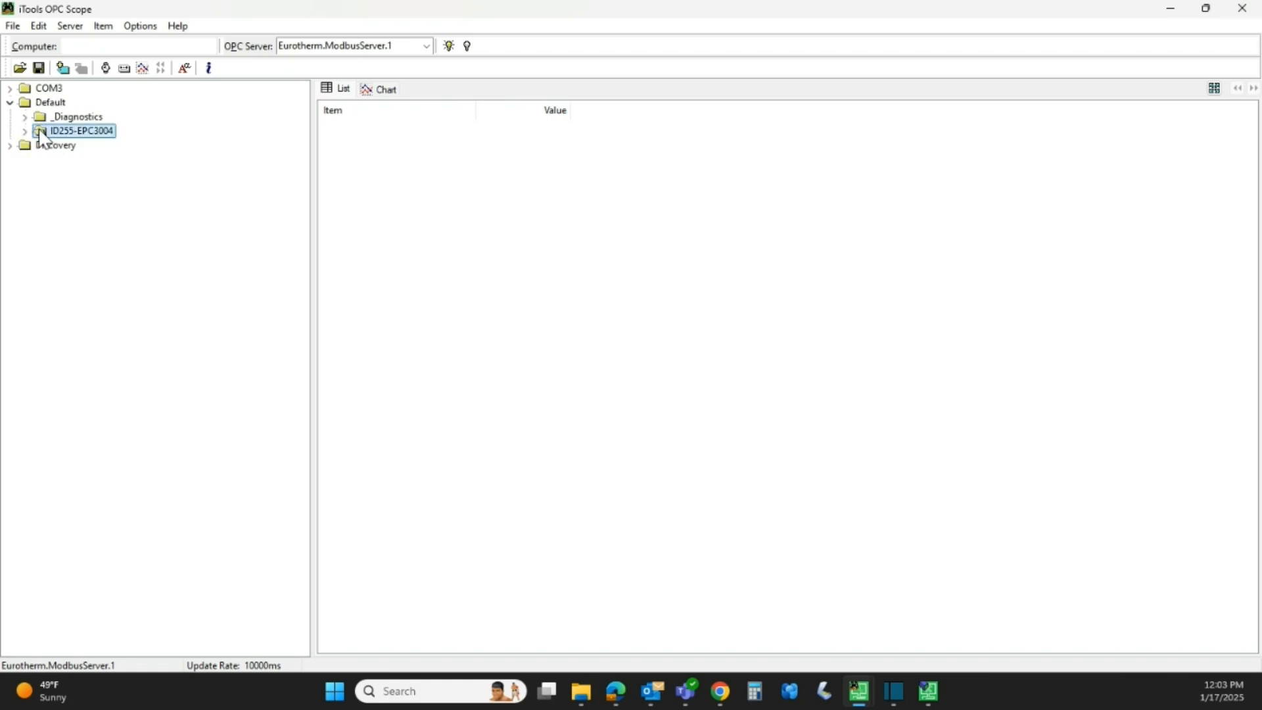
left_click(26, 132)
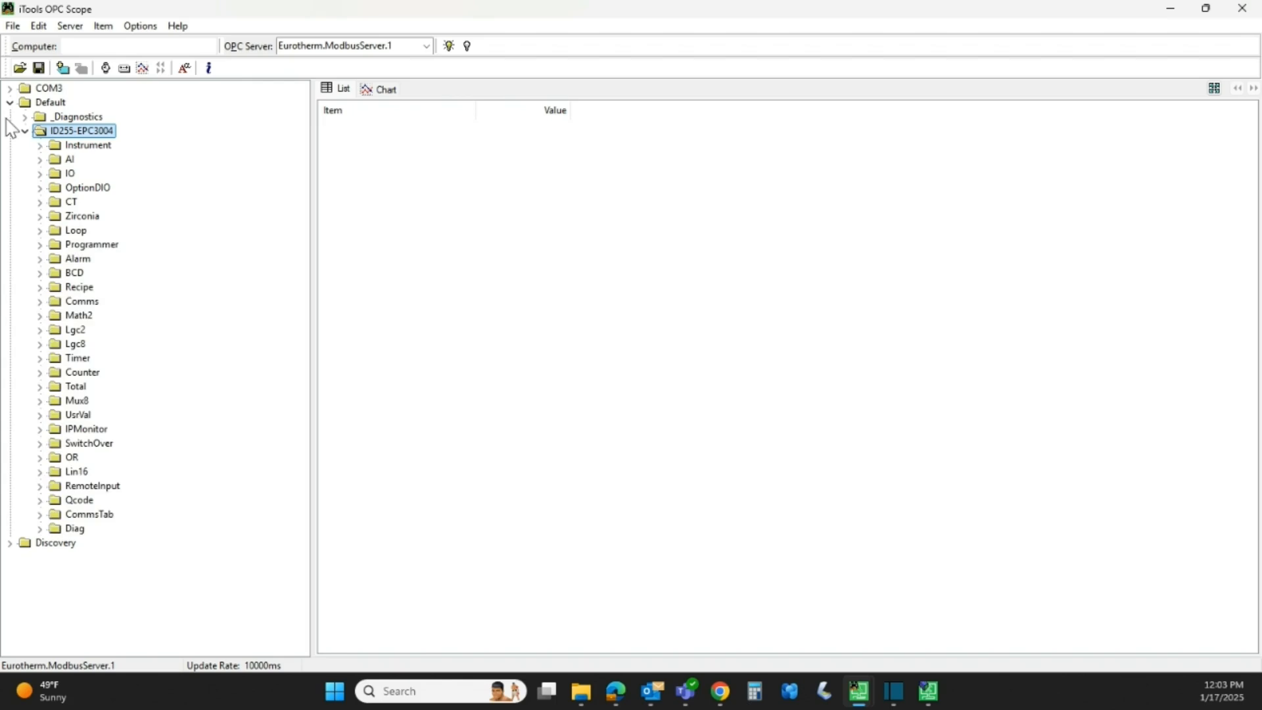
left_click(39, 160)
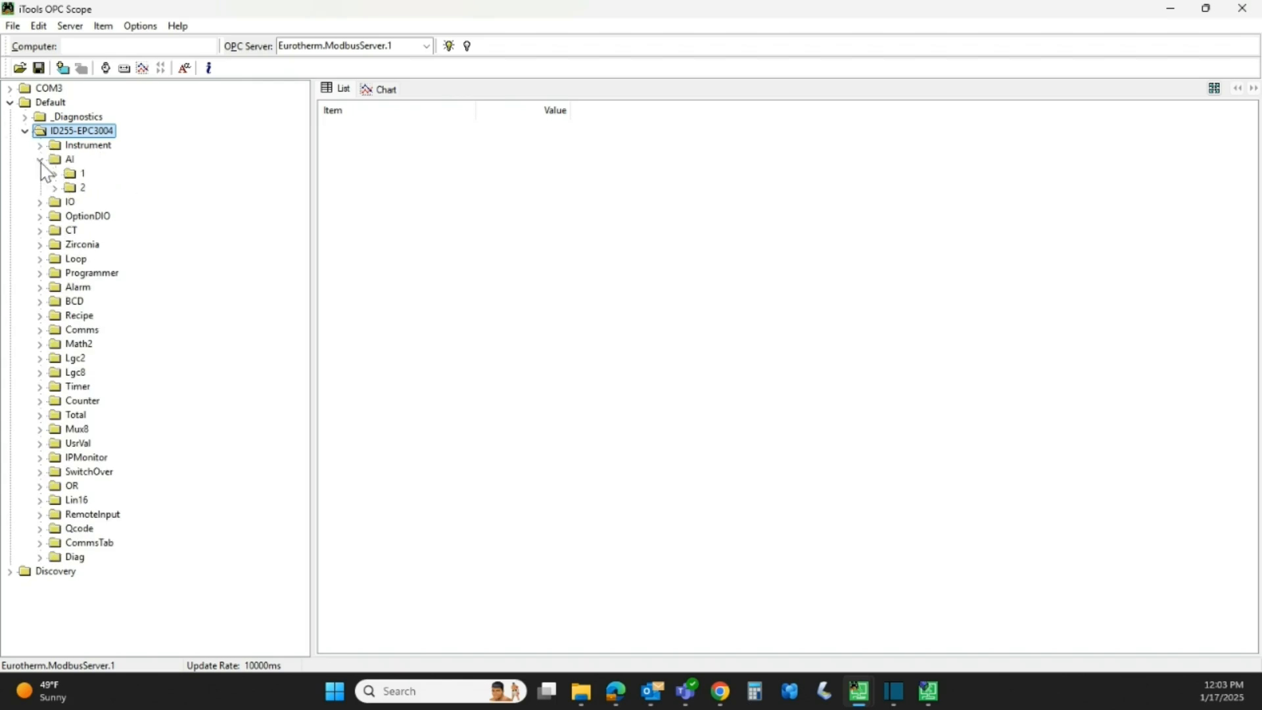
left_click(56, 188)
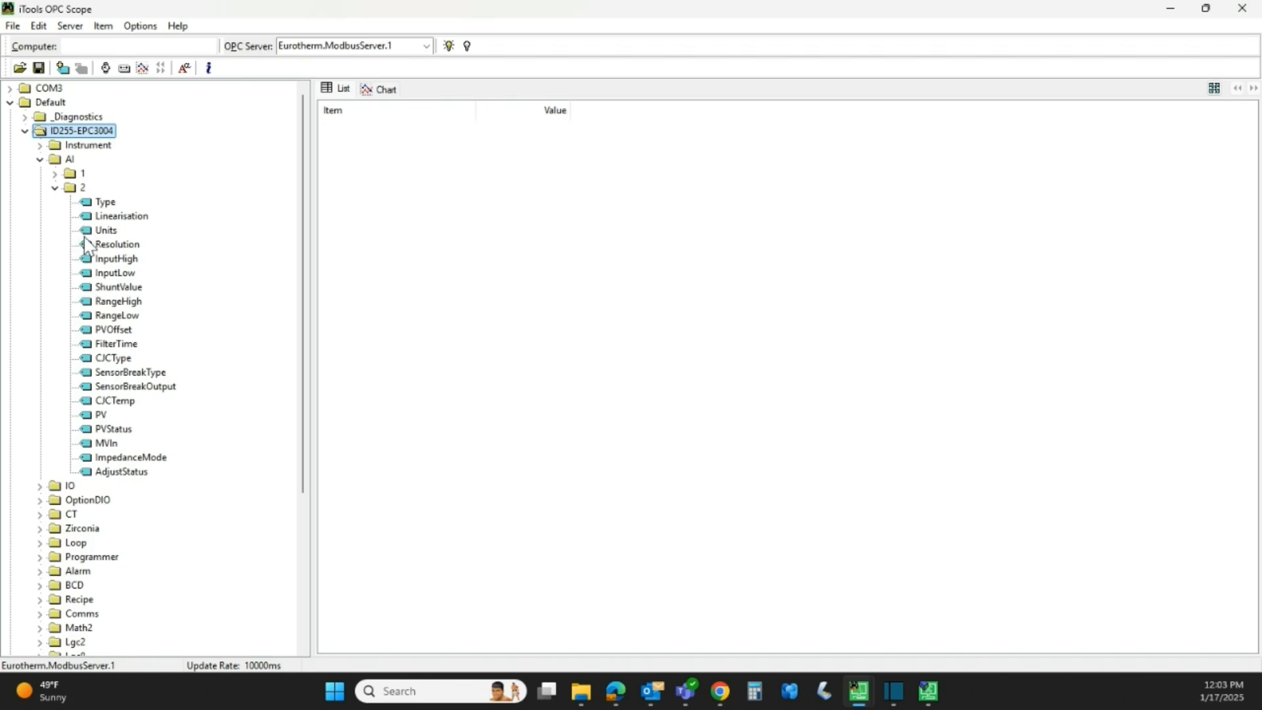
left_click_drag(100, 415, 393, 188)
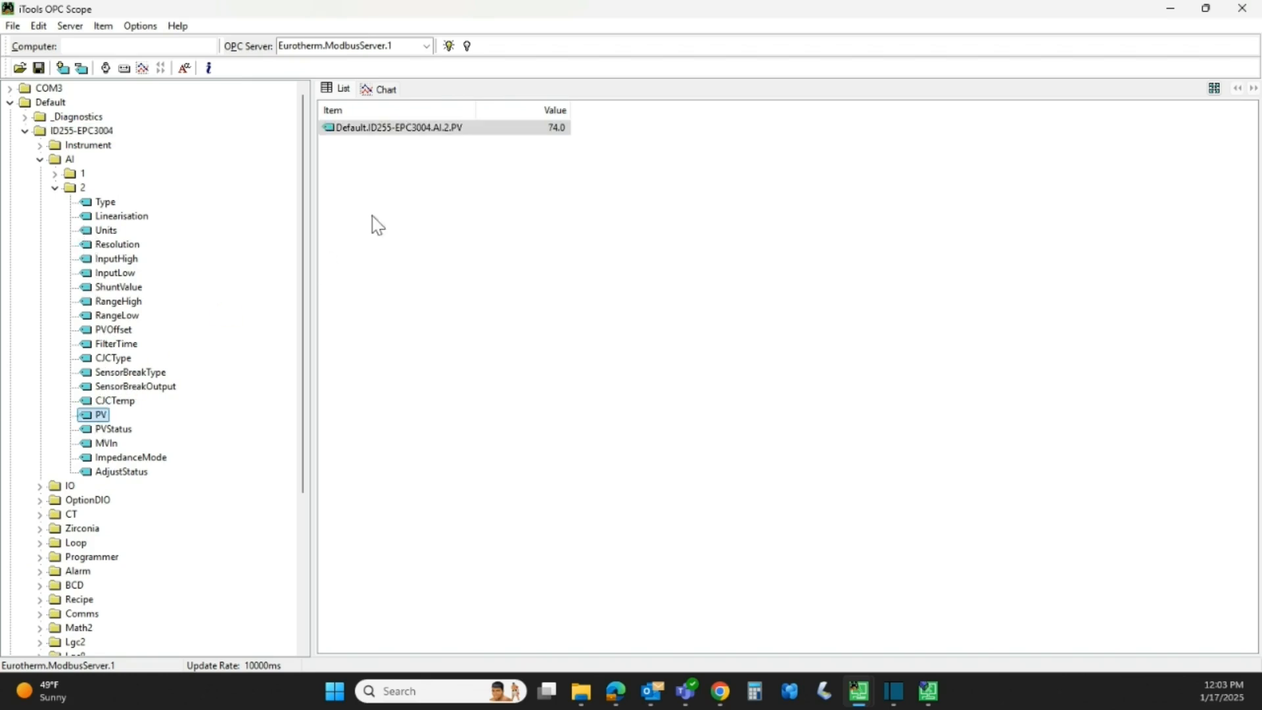
left_click(55, 173)
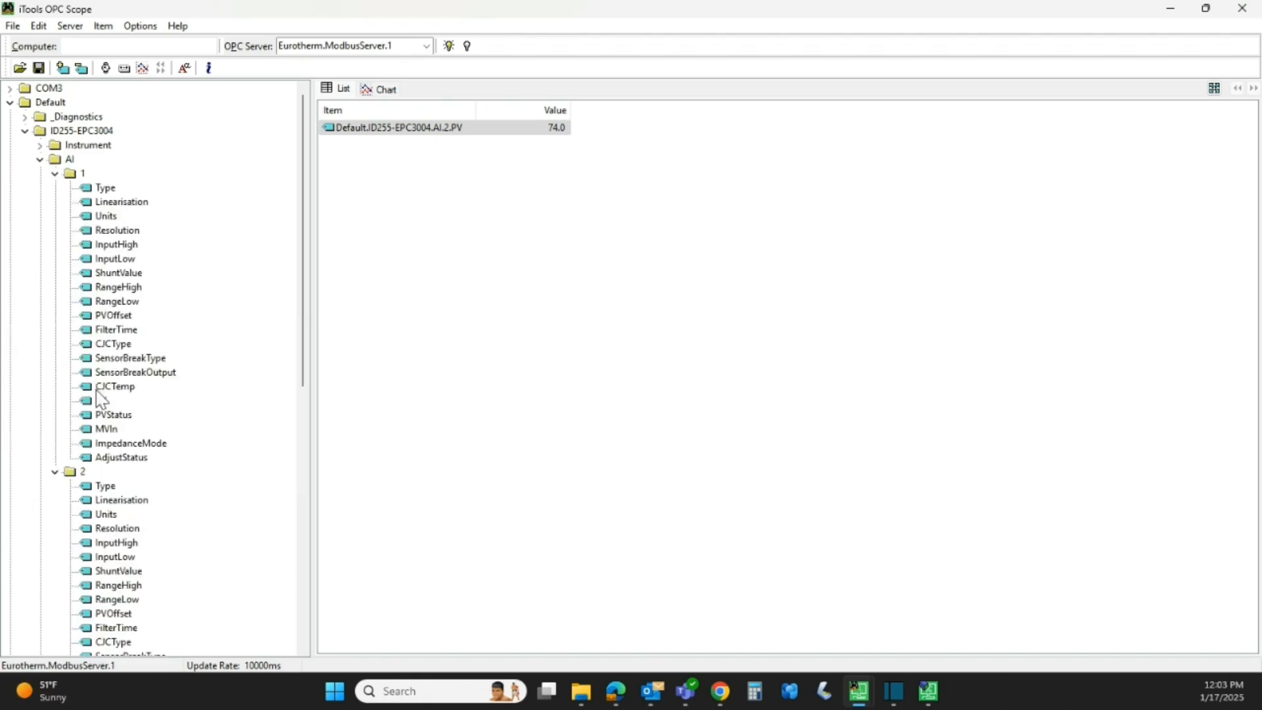
left_click_drag(100, 400, 389, 213)
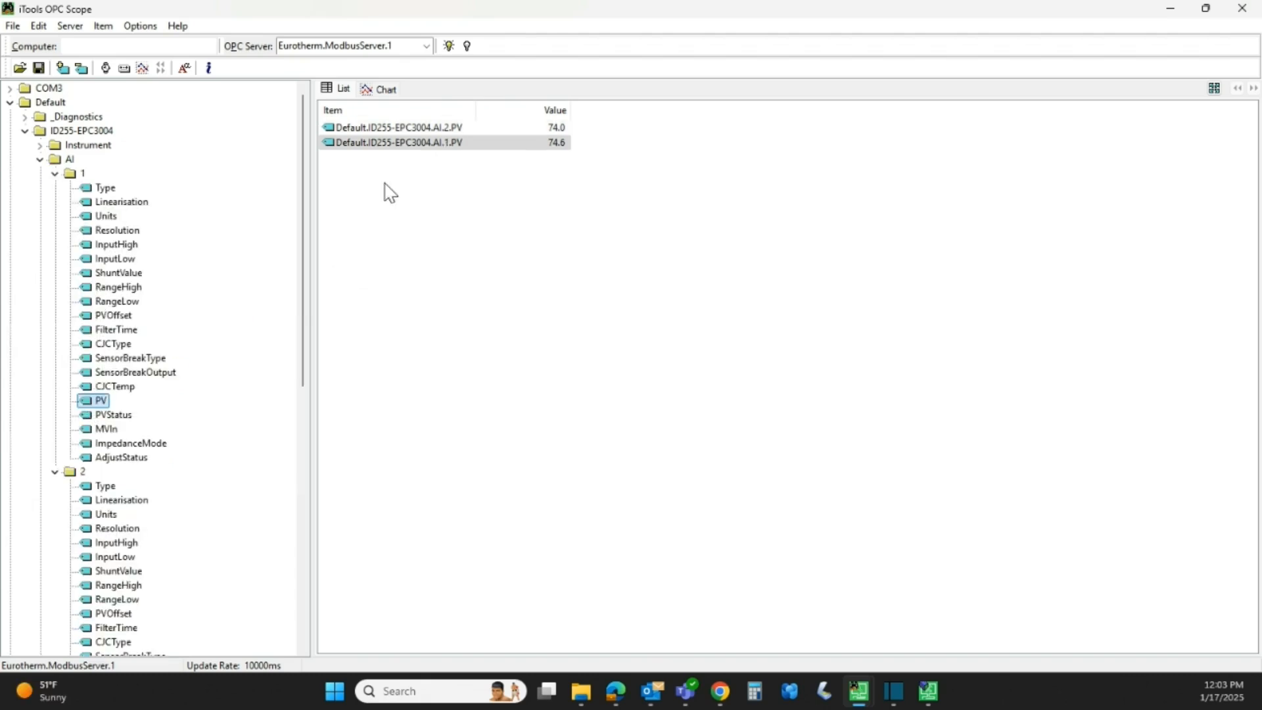
- Expand Loop > Output and add OutputHighLimit to the watch list
scroll(129, 441, "down", 11)
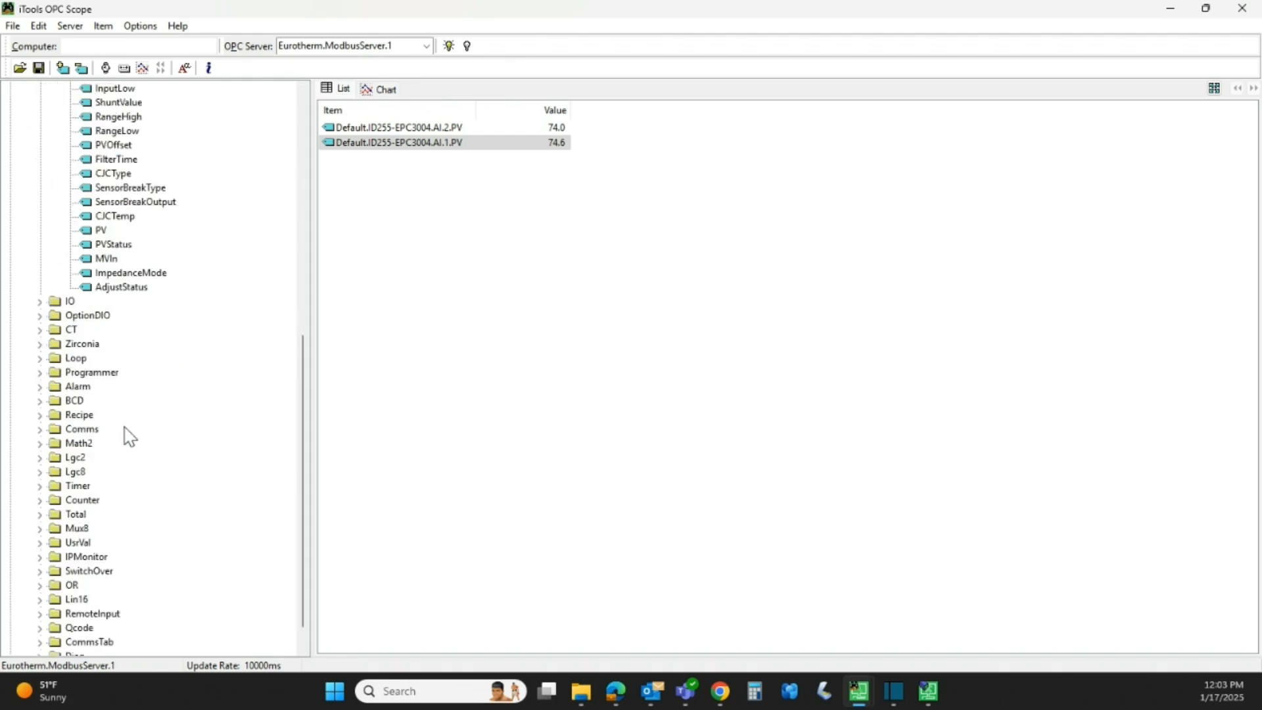
left_click(38, 359)
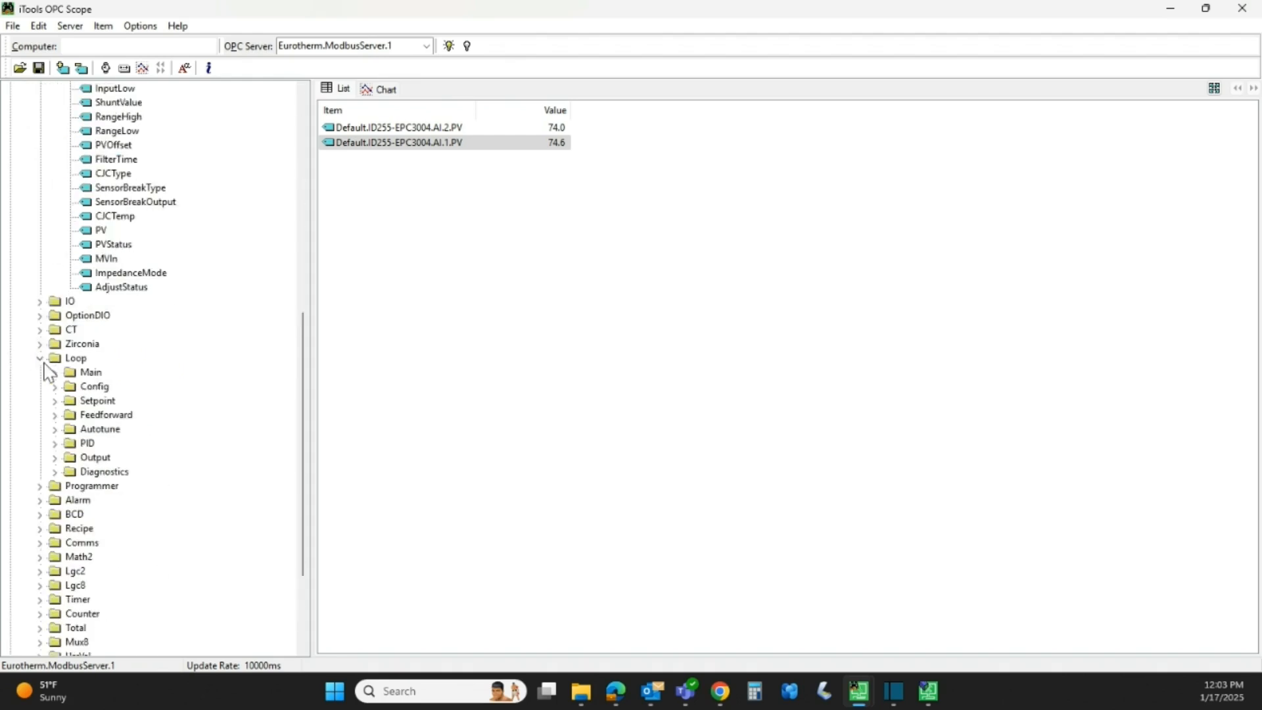
scroll(108, 385, "down", 2)
left_click(72, 373)
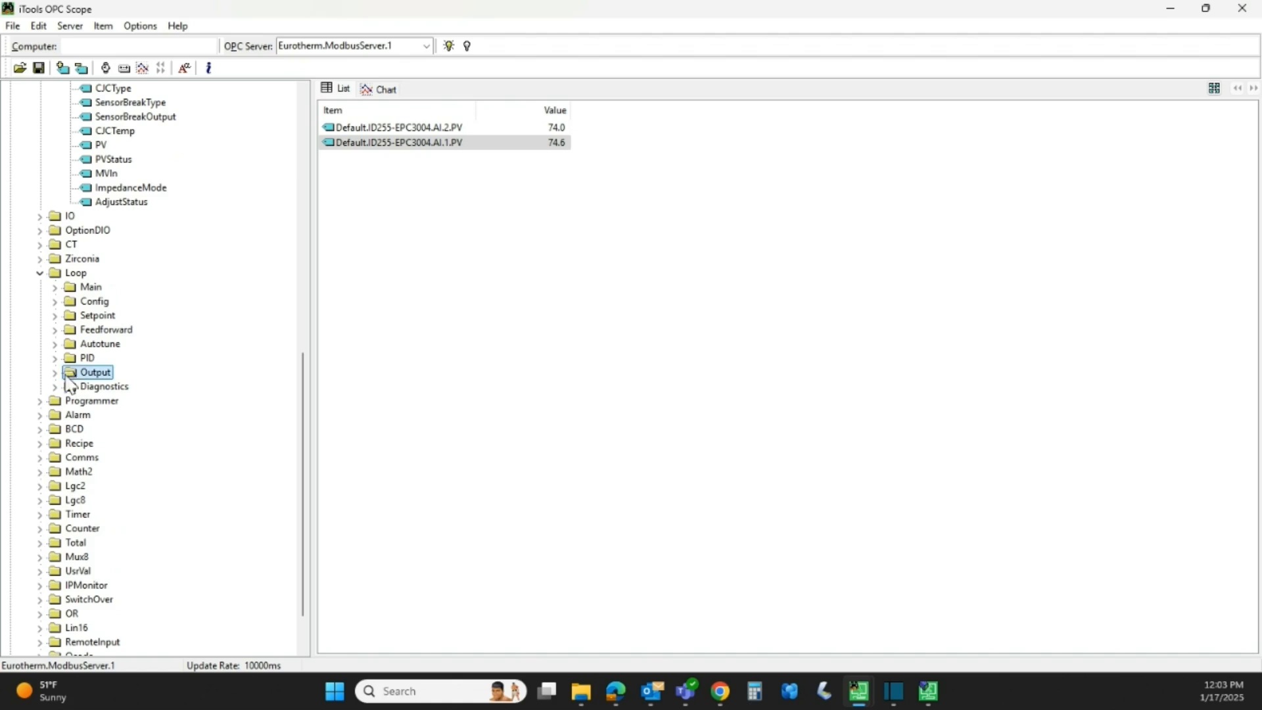
left_click(56, 372)
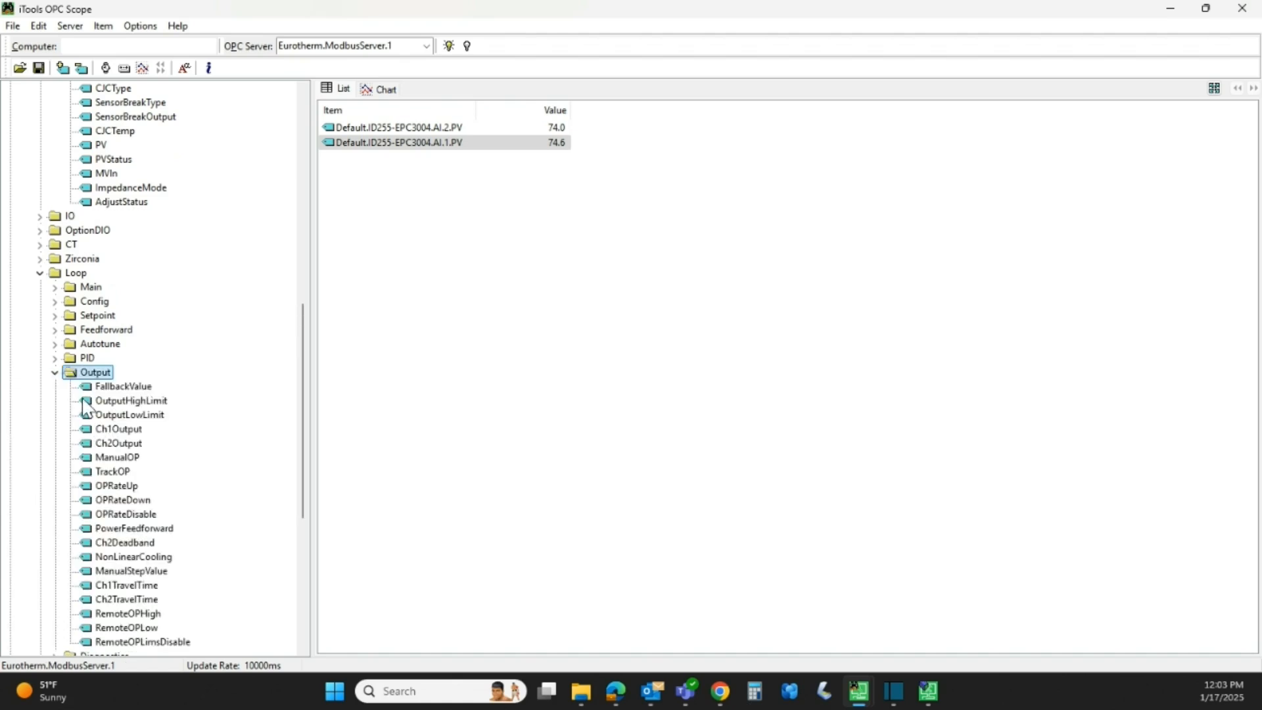
left_click_drag(96, 402, 408, 231)
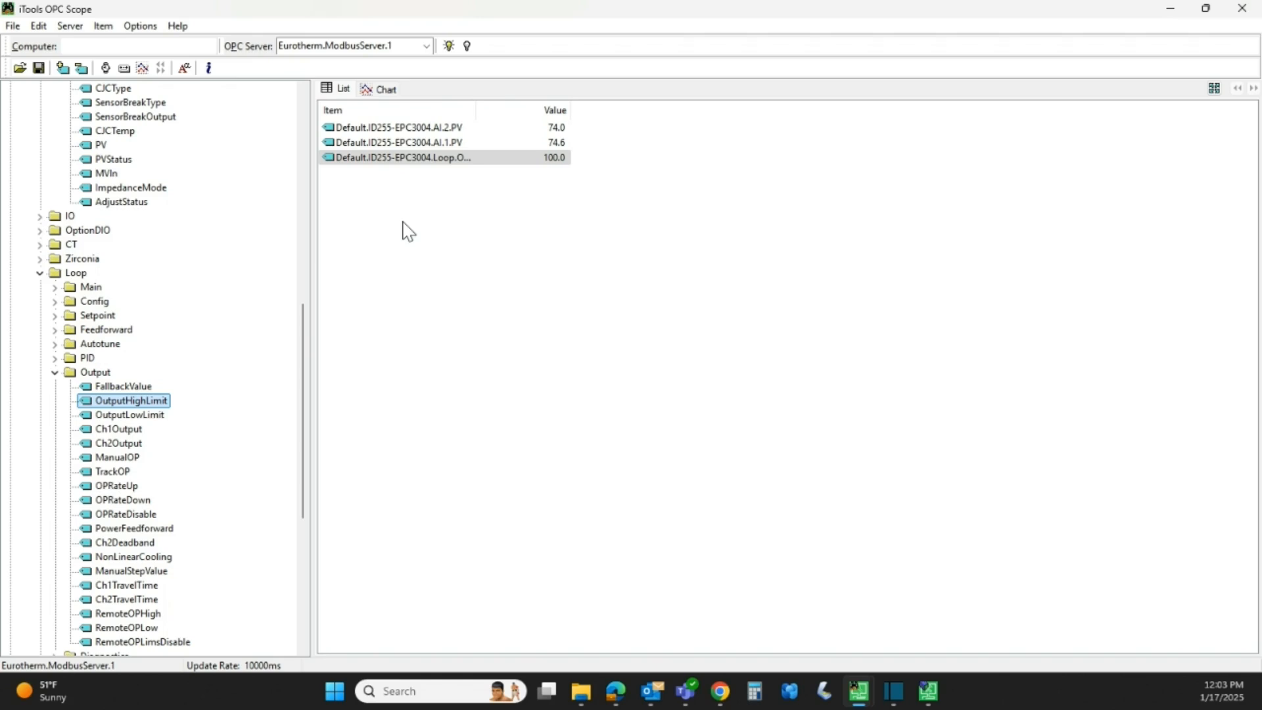
- Open the Chart control panel and tick AI.2 PV, AI.1 PV and OutputHighLimit for plotting
left_click(385, 90)
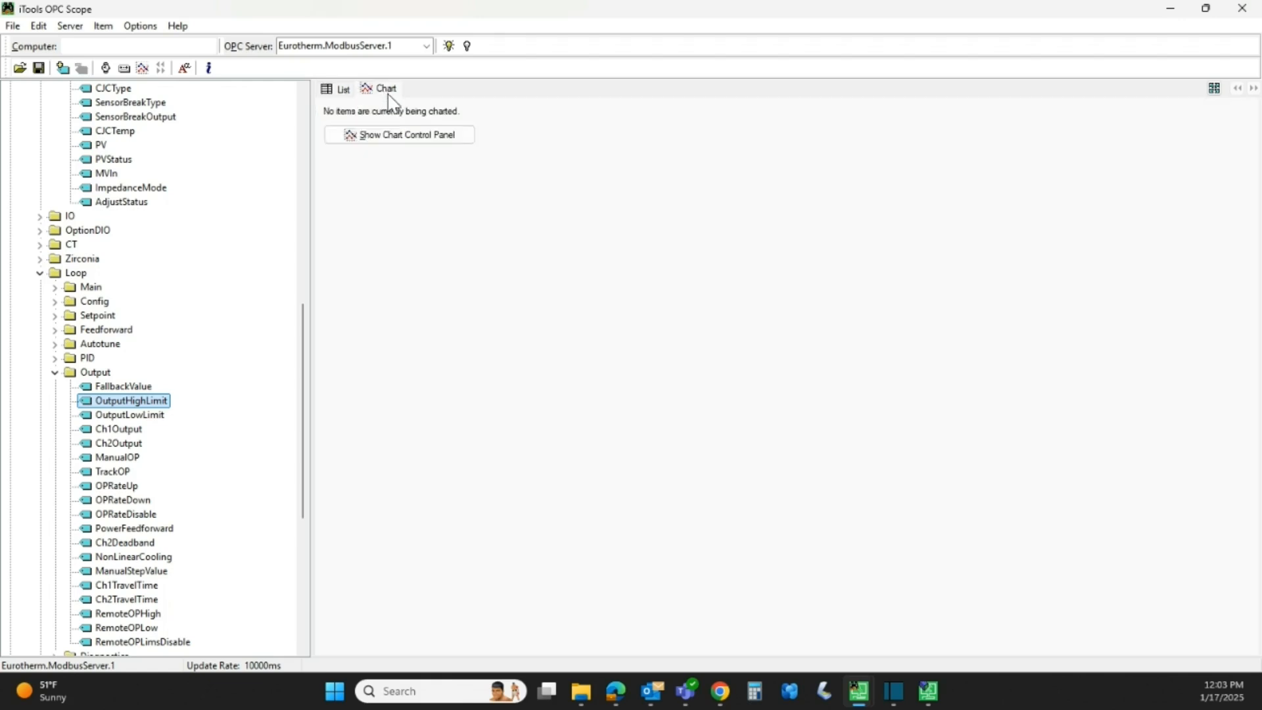
left_click(402, 139)
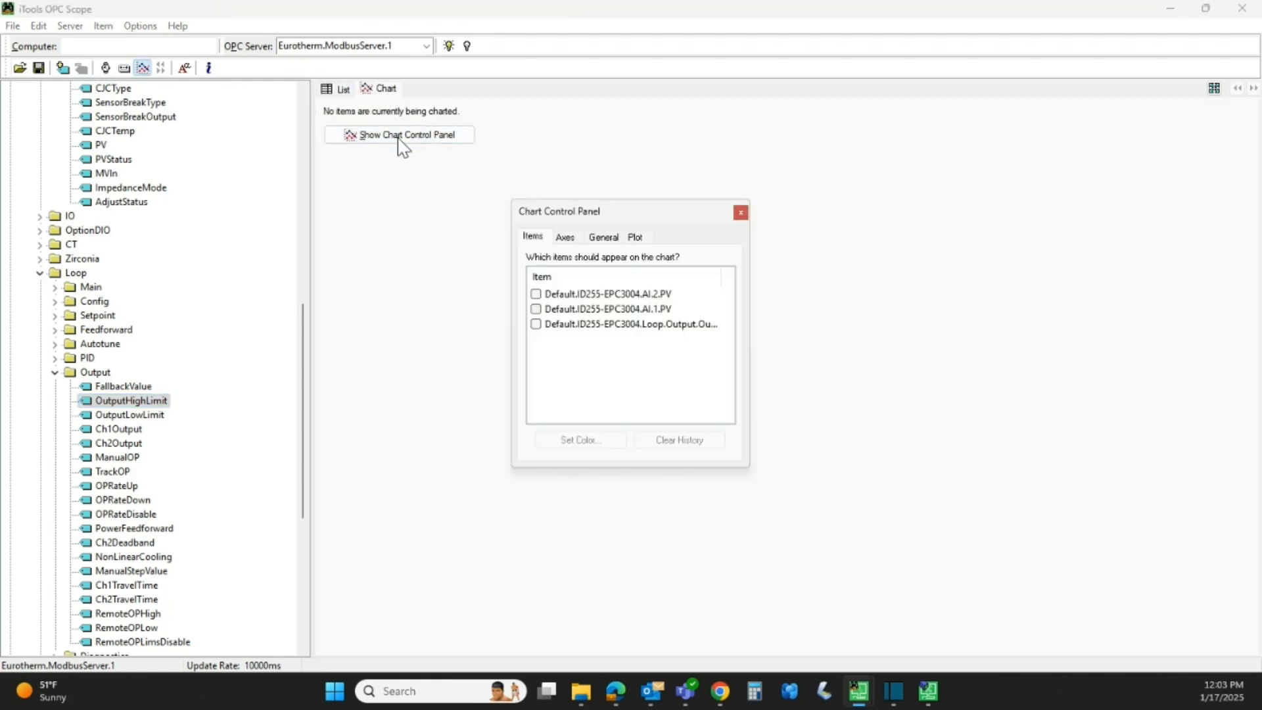
left_click(535, 294)
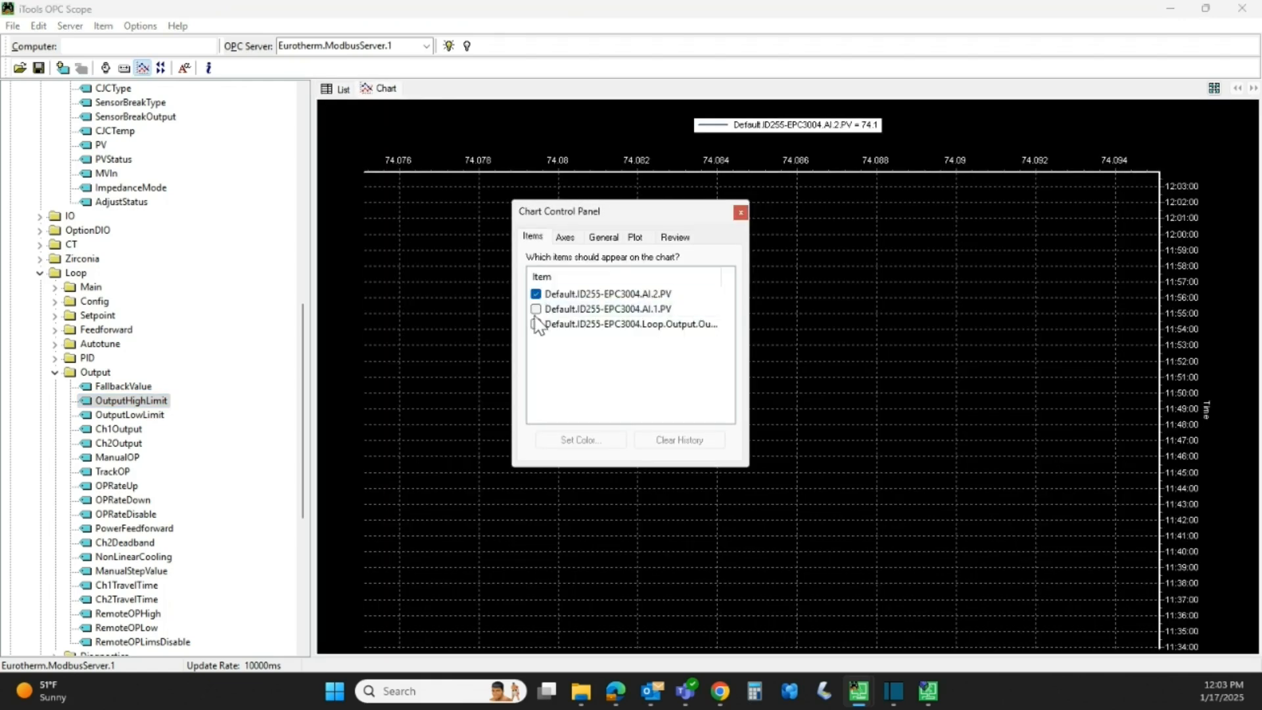
left_click(536, 309)
left_click(536, 324)
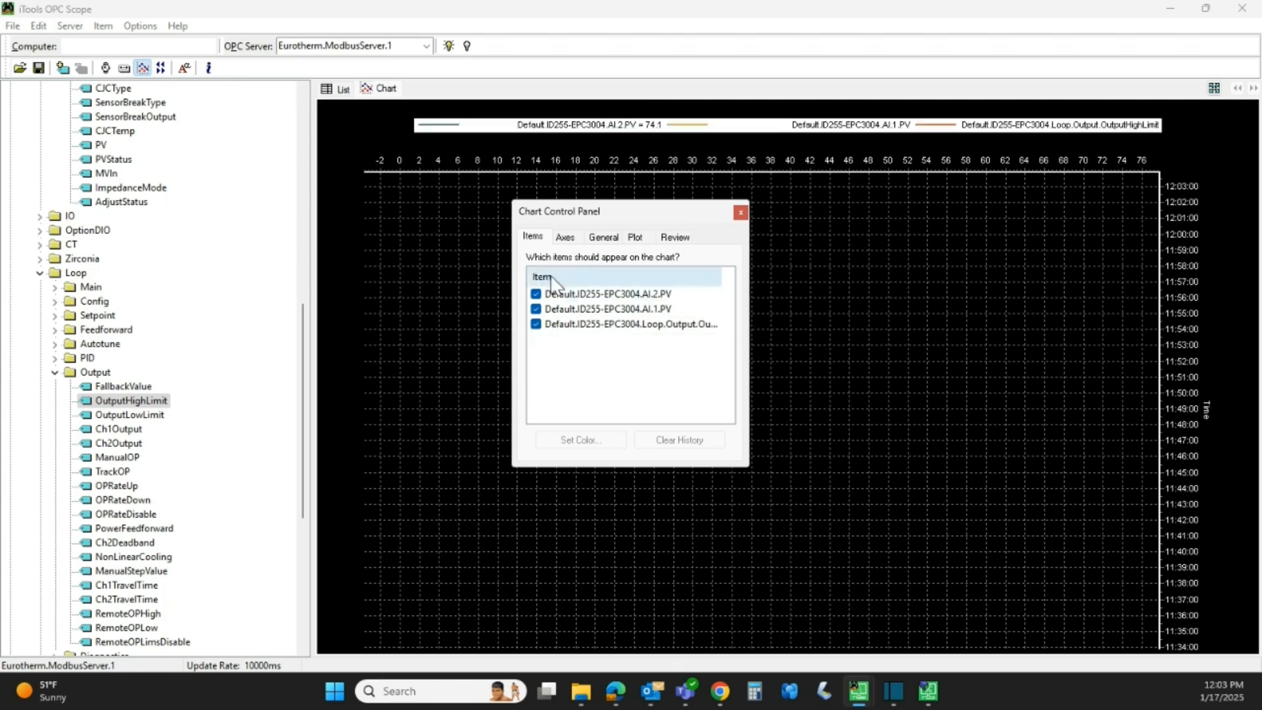
- Switch the trend to horizontal and back to vertical, then open the axes colour picker
left_click(564, 239)
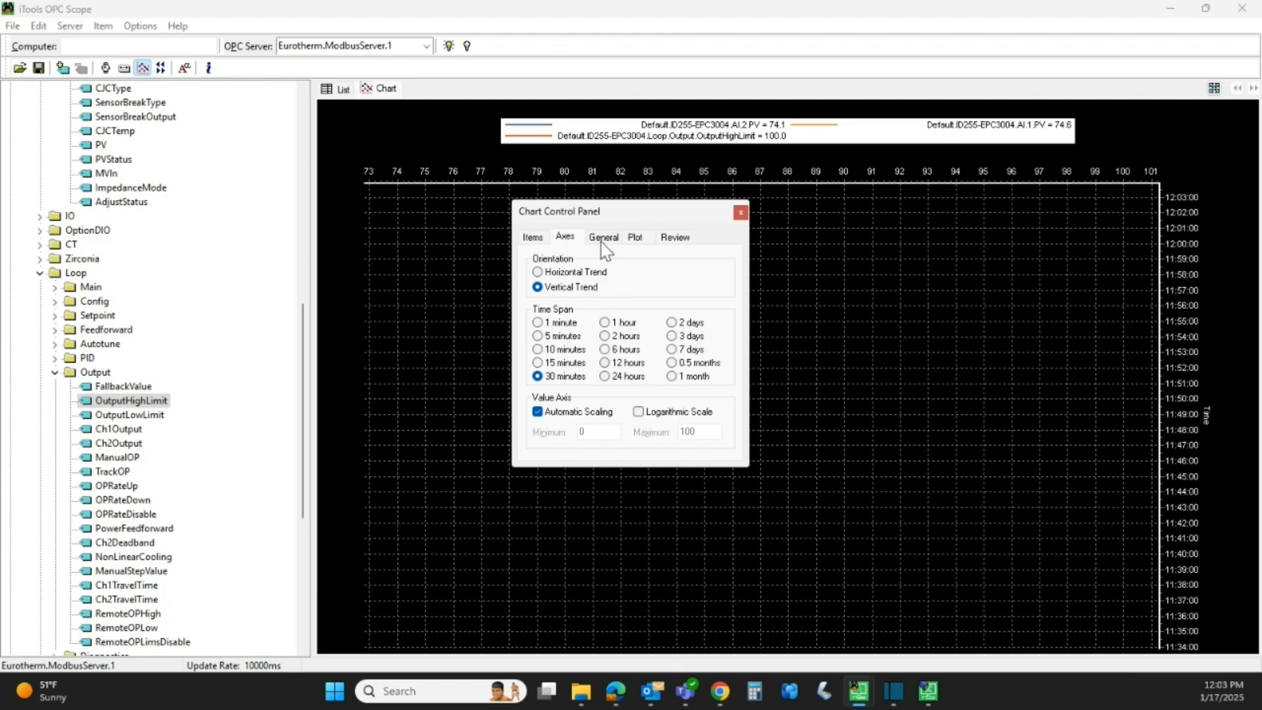
left_click(538, 272)
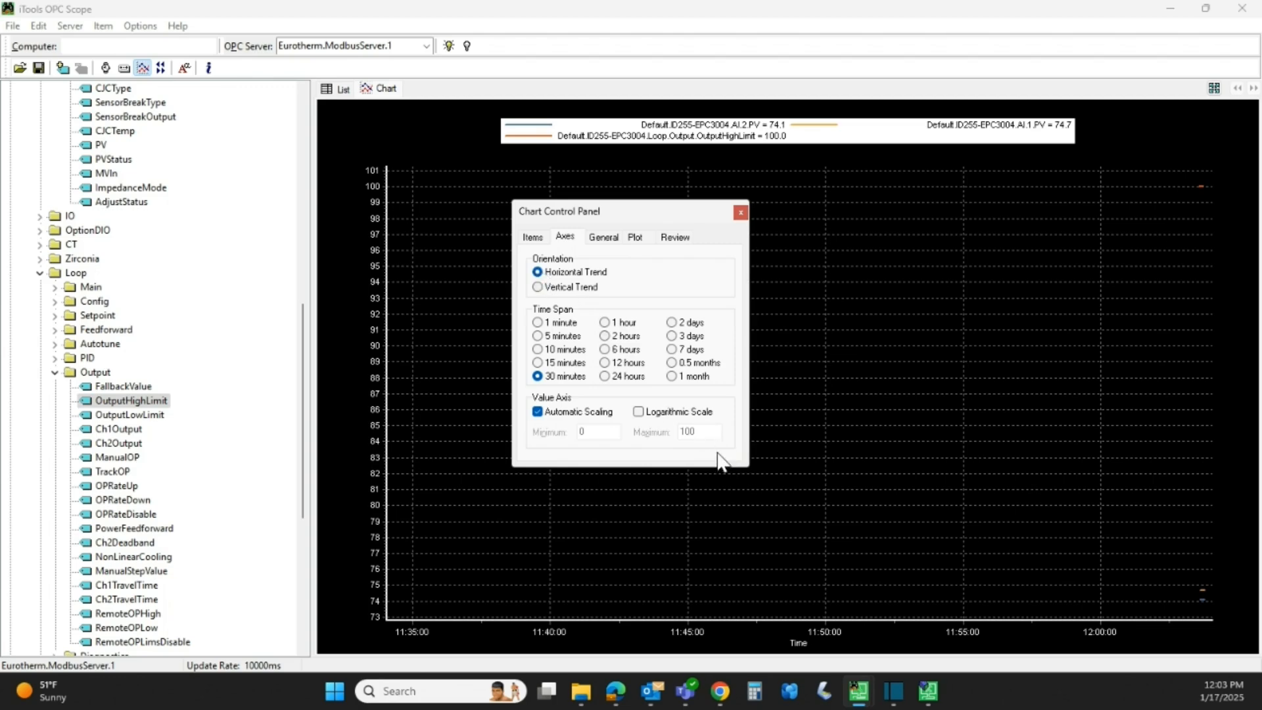
left_click(540, 288)
left_click(604, 237)
left_click(592, 282)
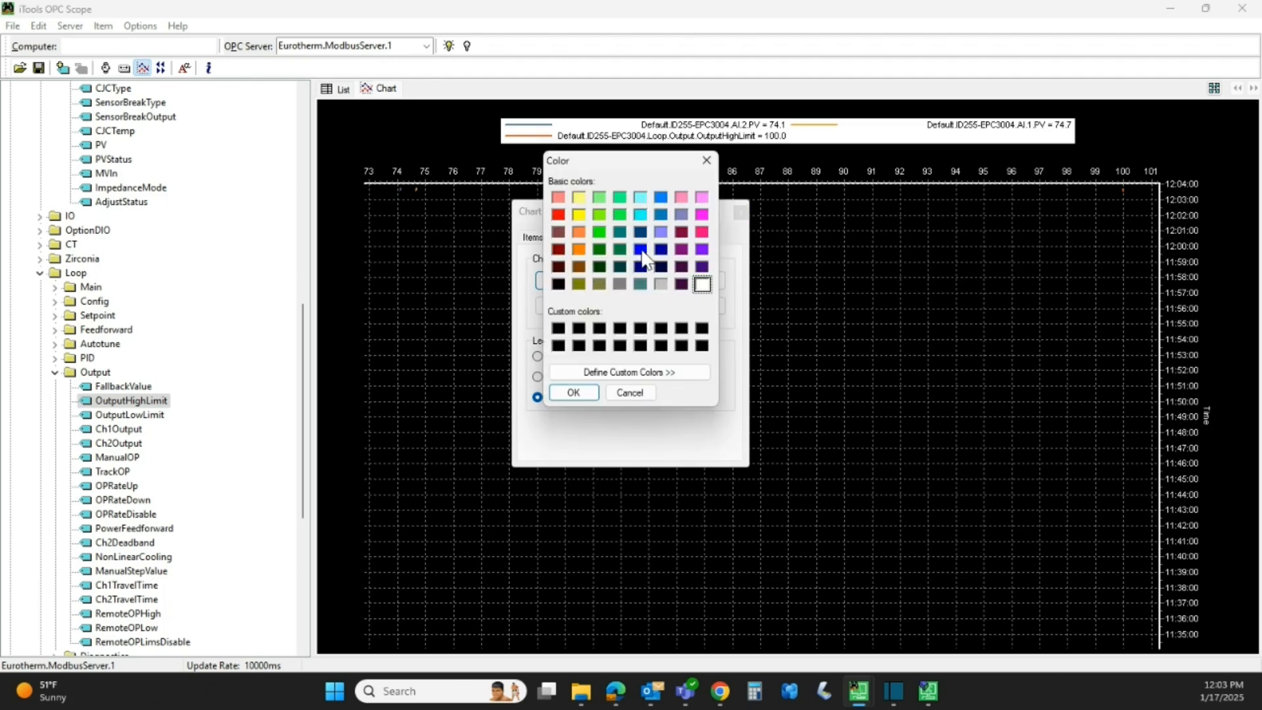
- Color the chart axes green and grid lines orange, and set the legend to Names and Most Recent Values
left_click(601, 234)
left_click(573, 392)
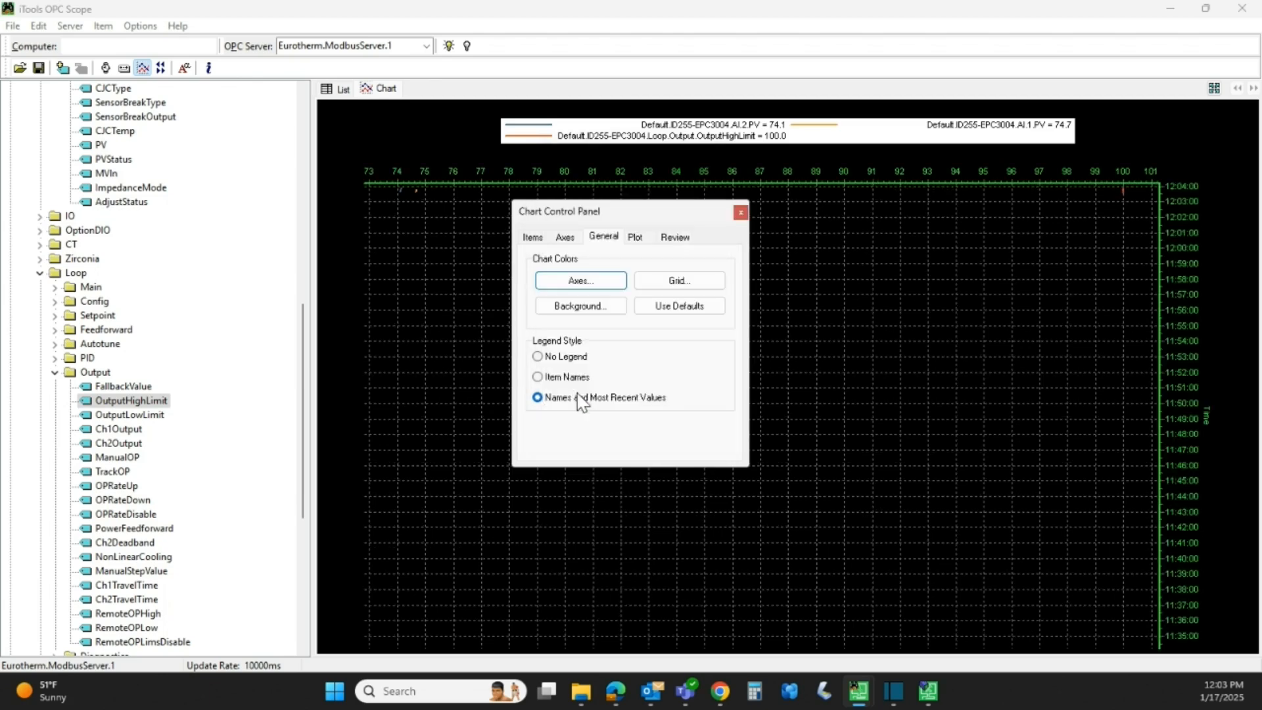
left_click(679, 288)
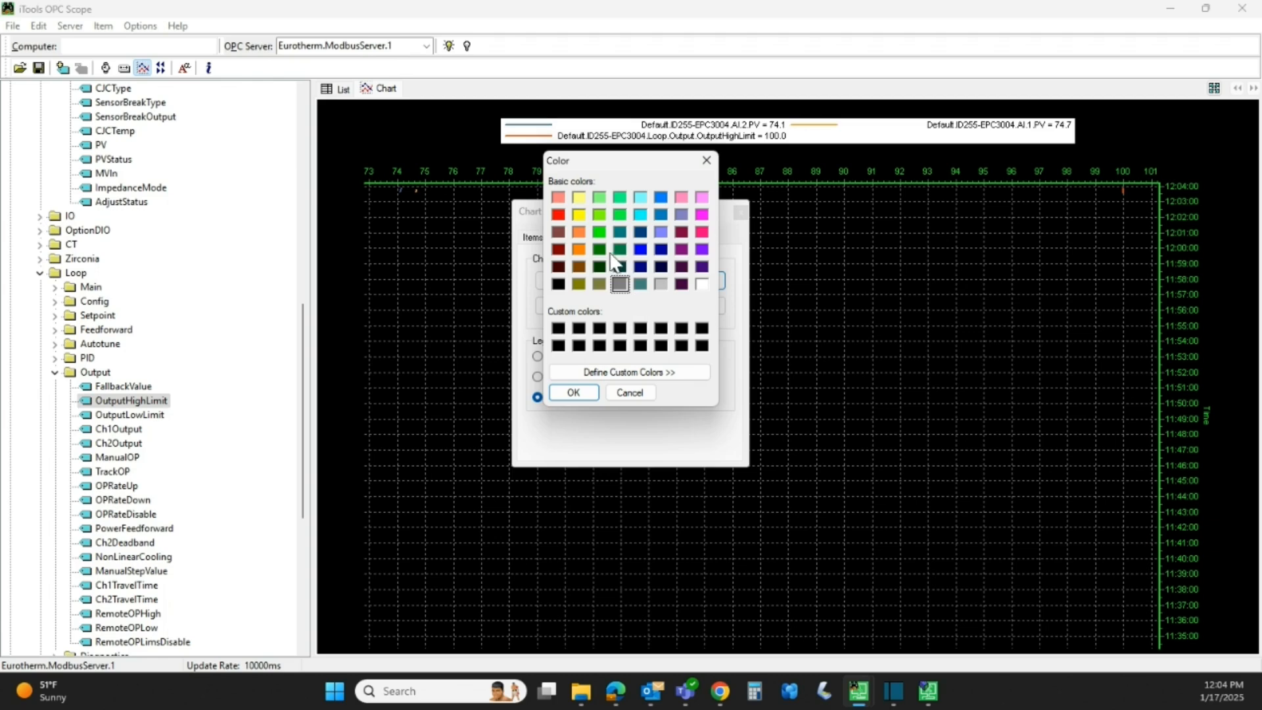
left_click(578, 249)
left_click(575, 391)
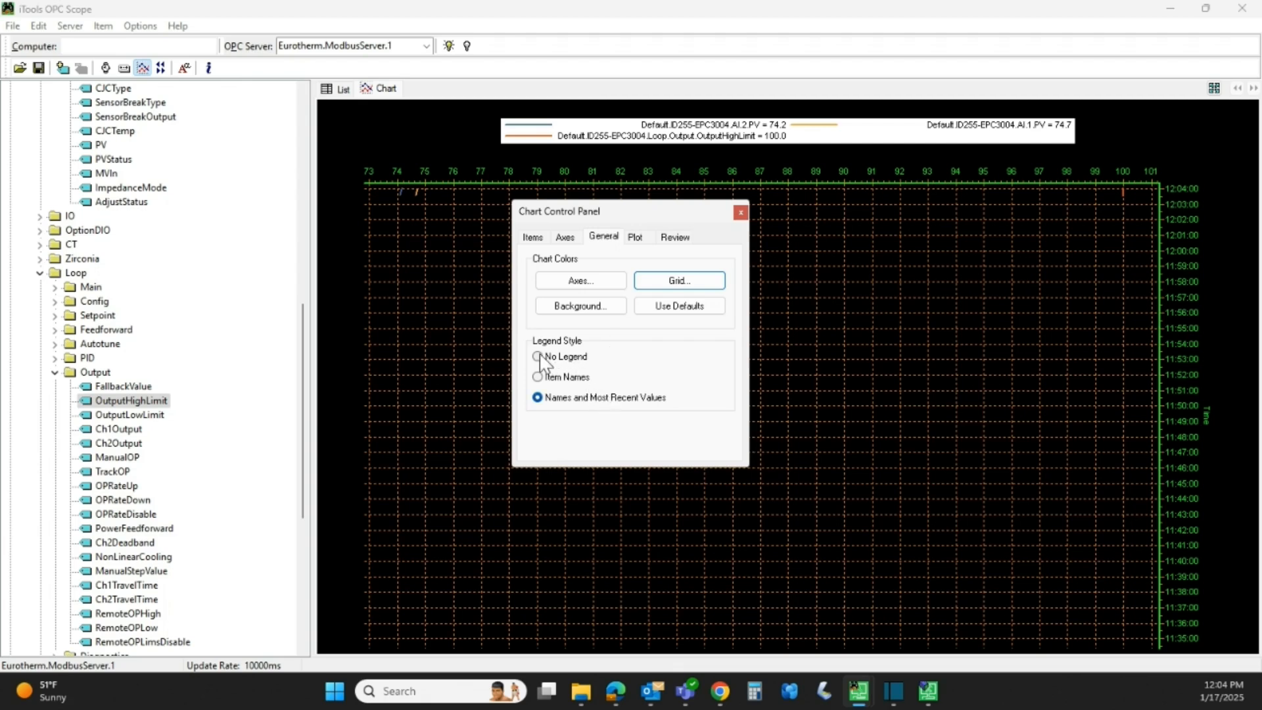
left_click(538, 378)
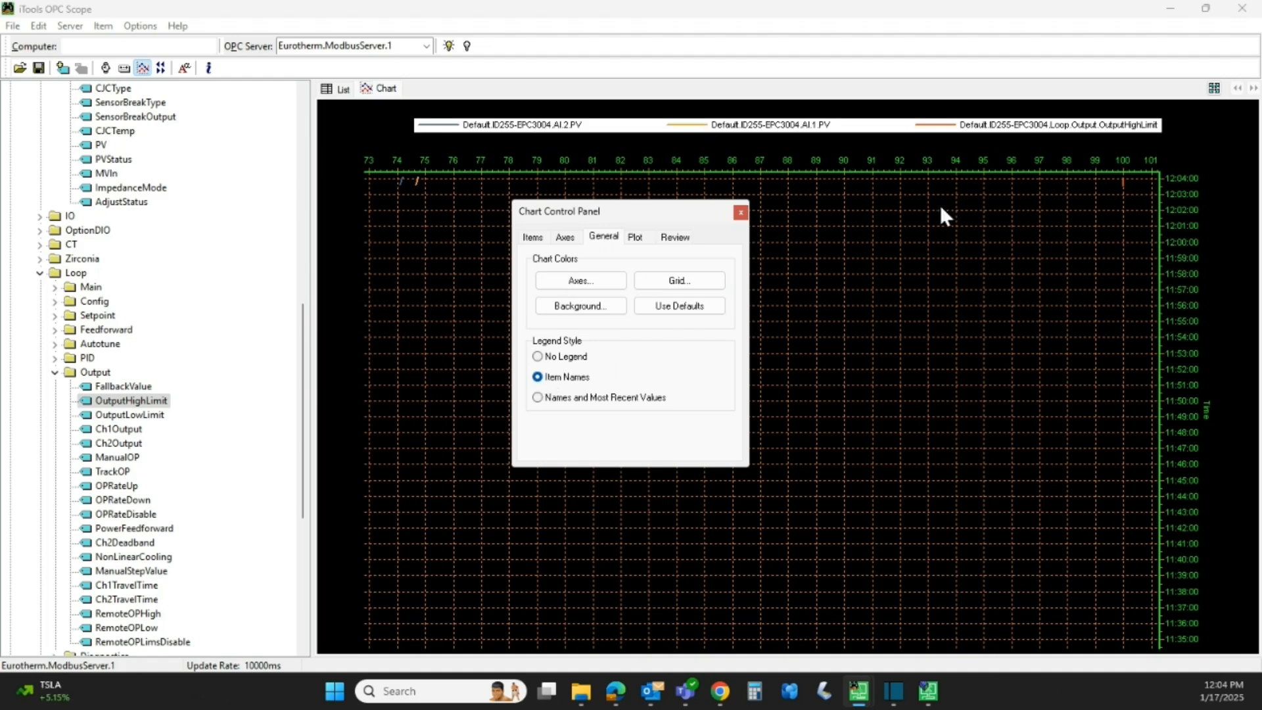
left_click(538, 398)
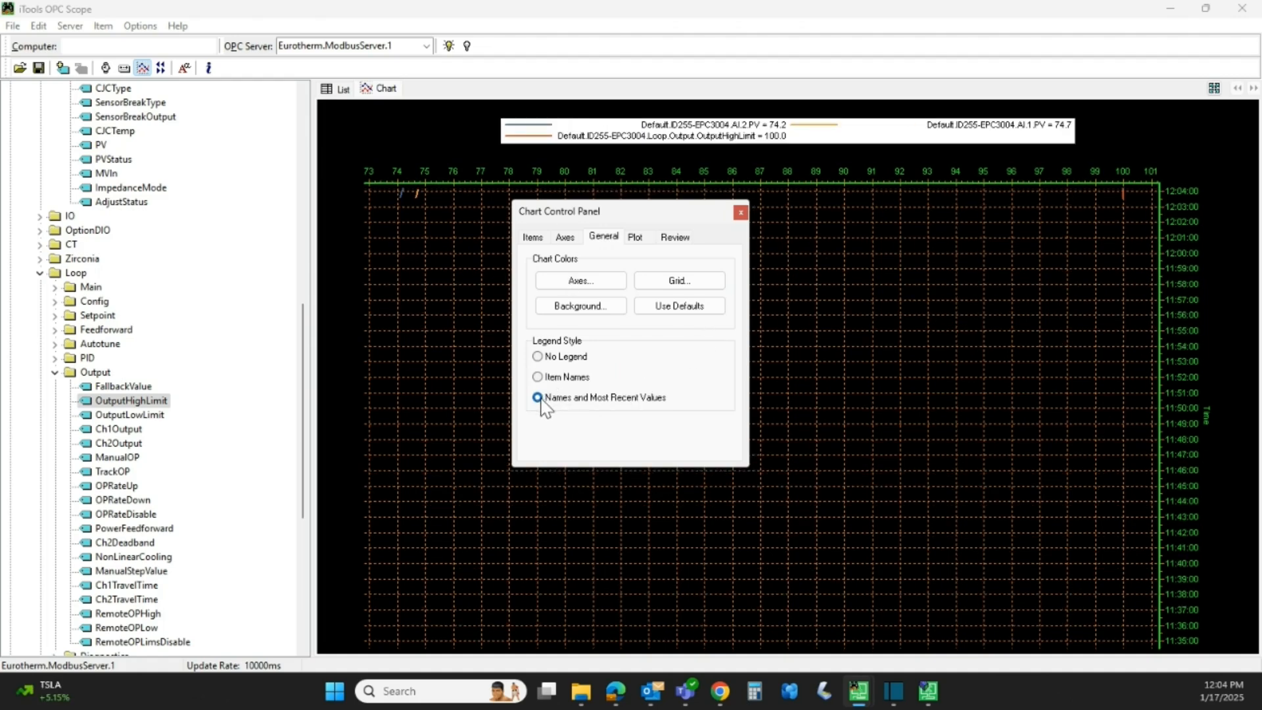
- Use 3-pixel trend lines, enable review of historical data, and close the Chart Control Panel
left_click(634, 238)
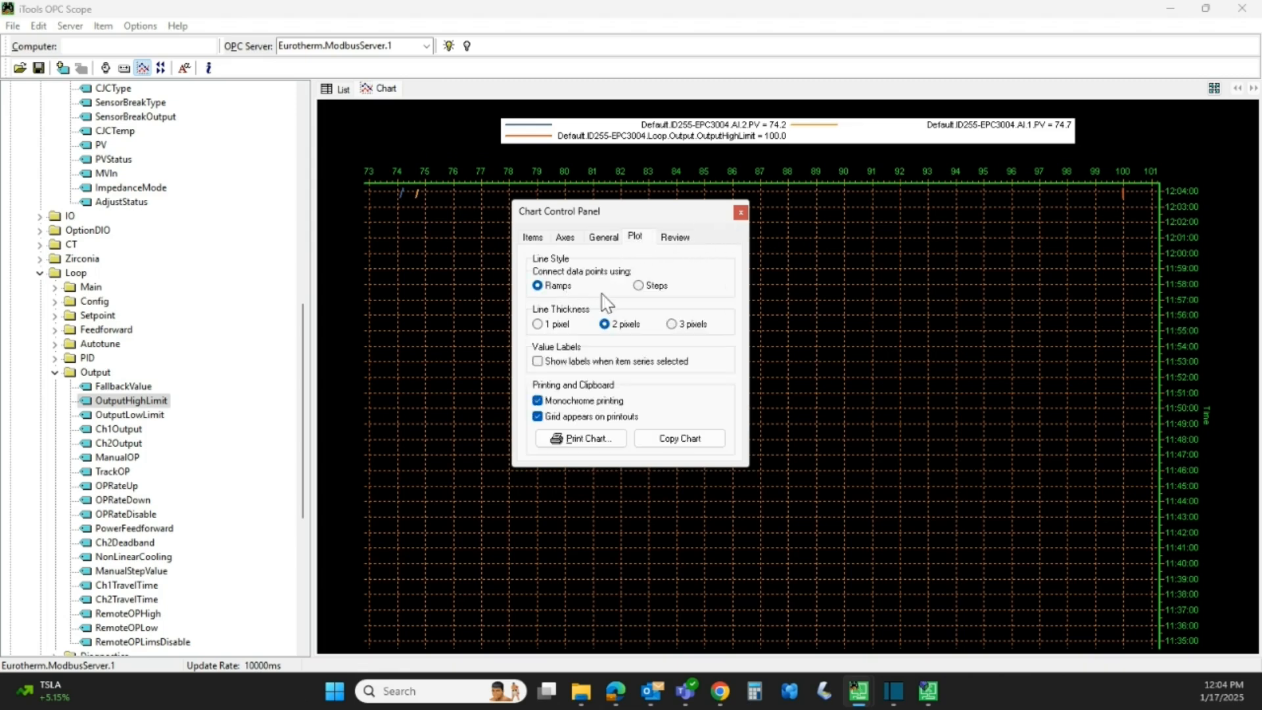
left_click(671, 324)
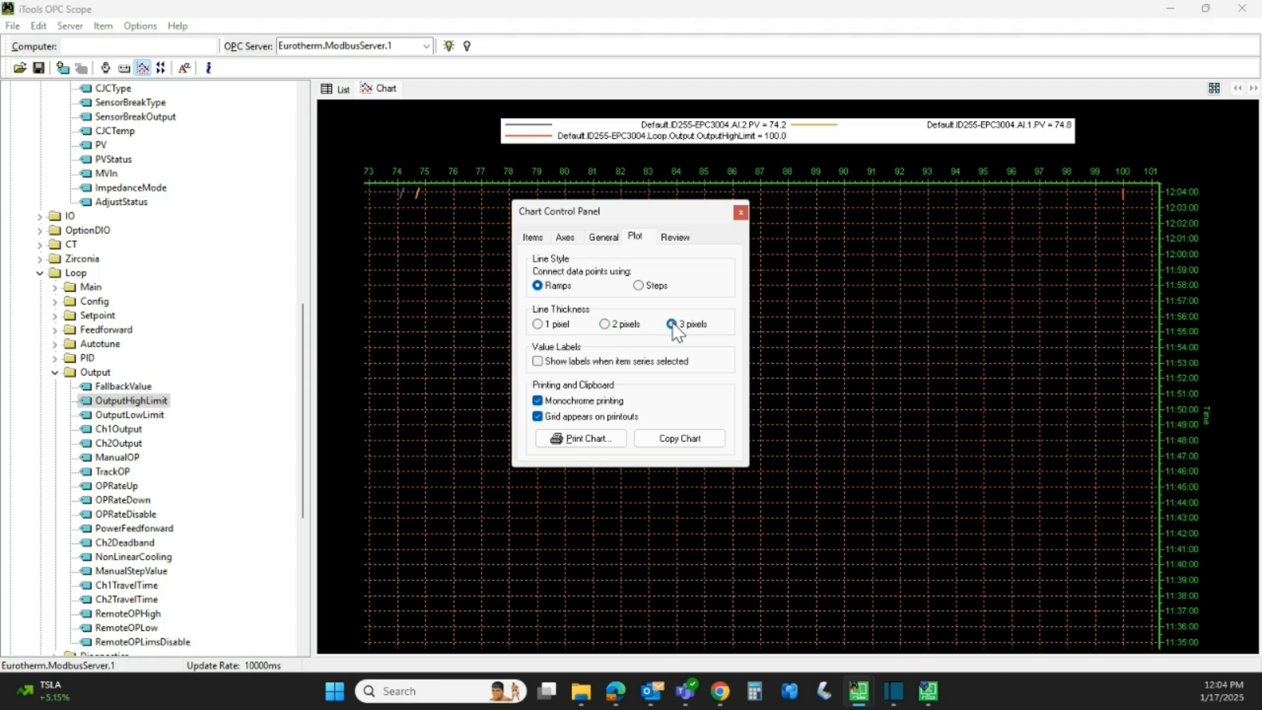
left_click(681, 240)
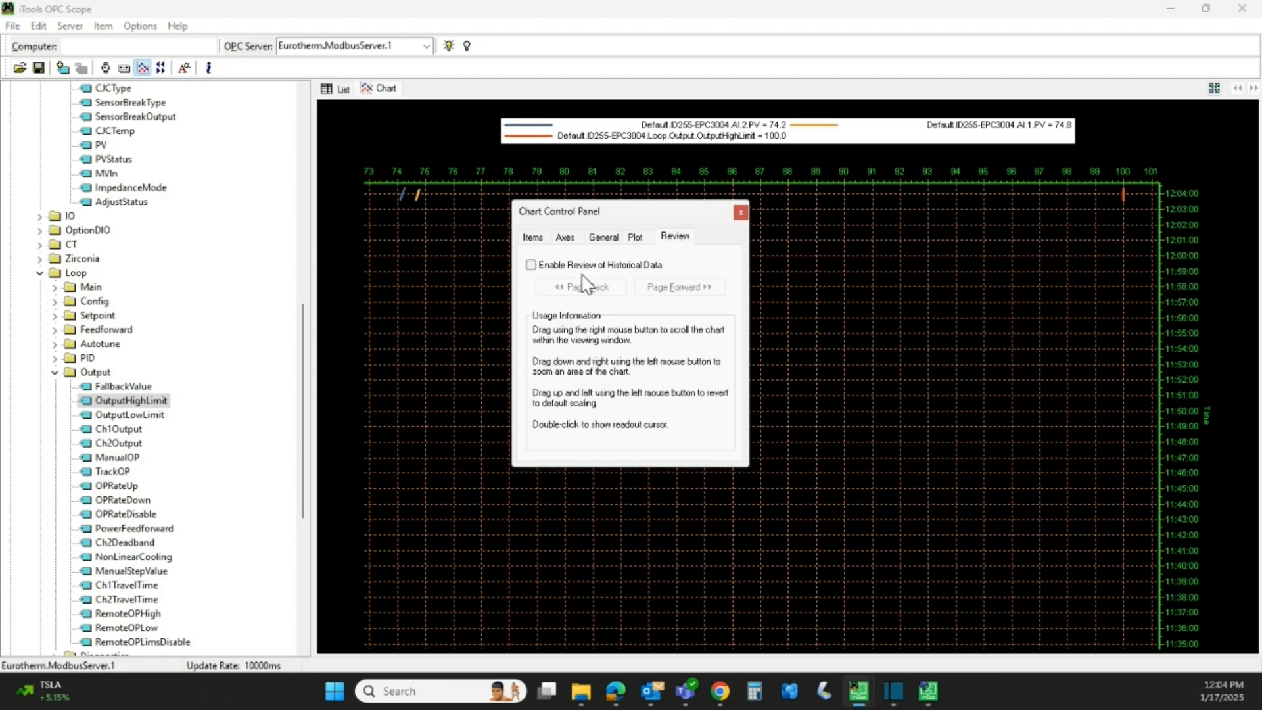
left_click(531, 265)
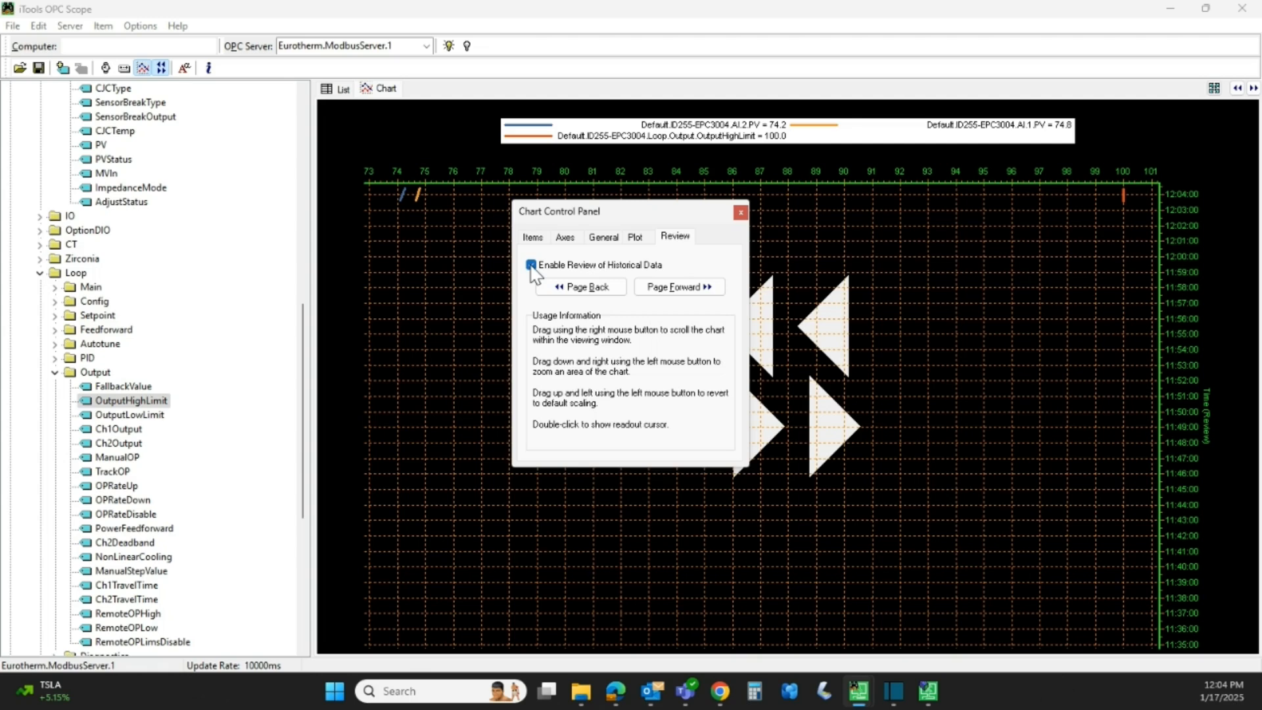
left_click(740, 212)
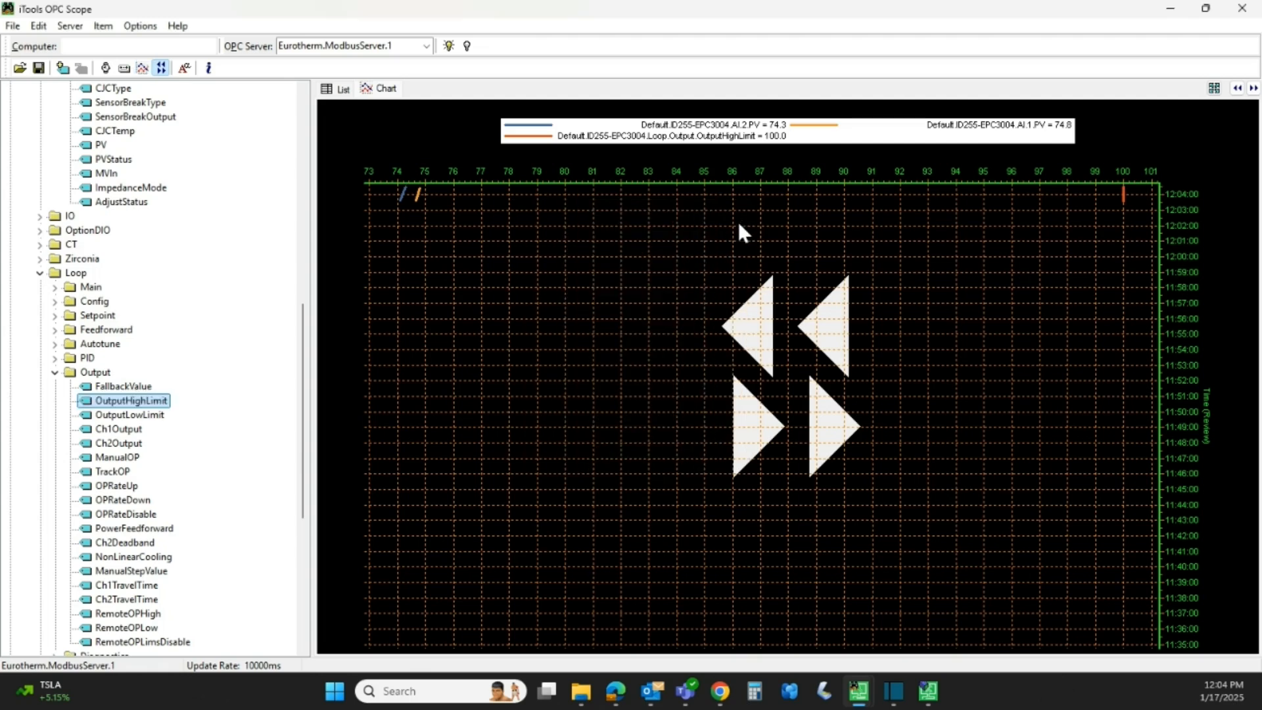